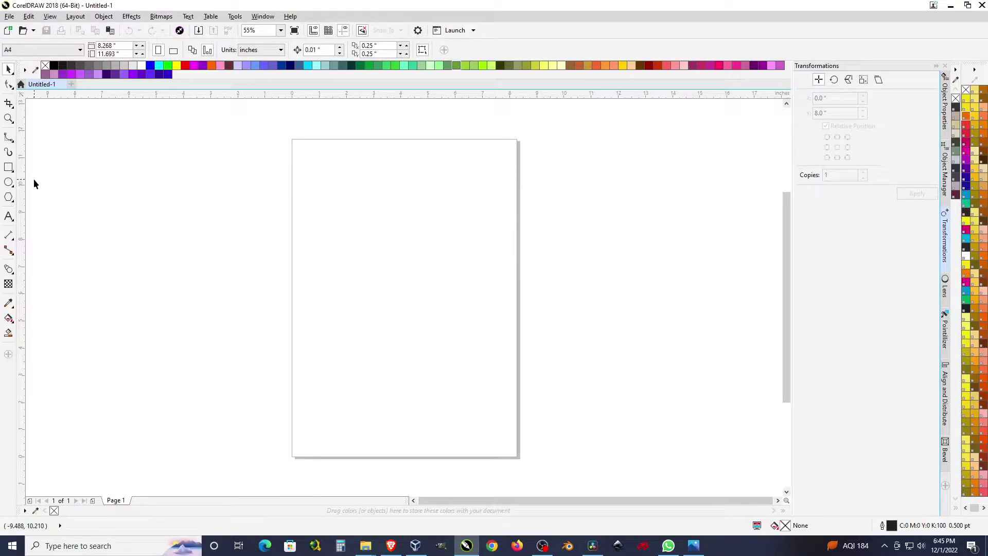
# - Switch from the Rectangle tool to the Polygon tool set to 3 sides
pyautogui.click(9, 167)
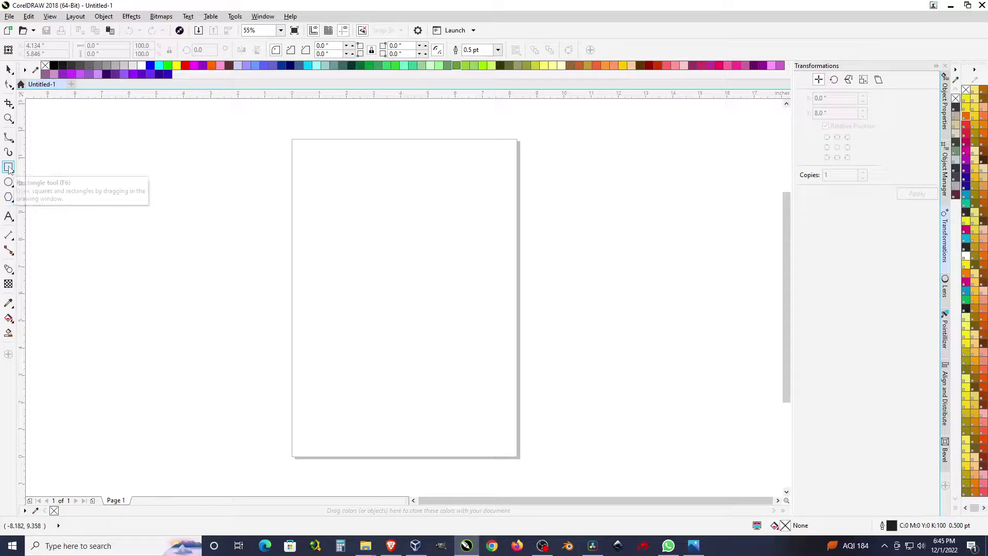
pyautogui.click(9, 197)
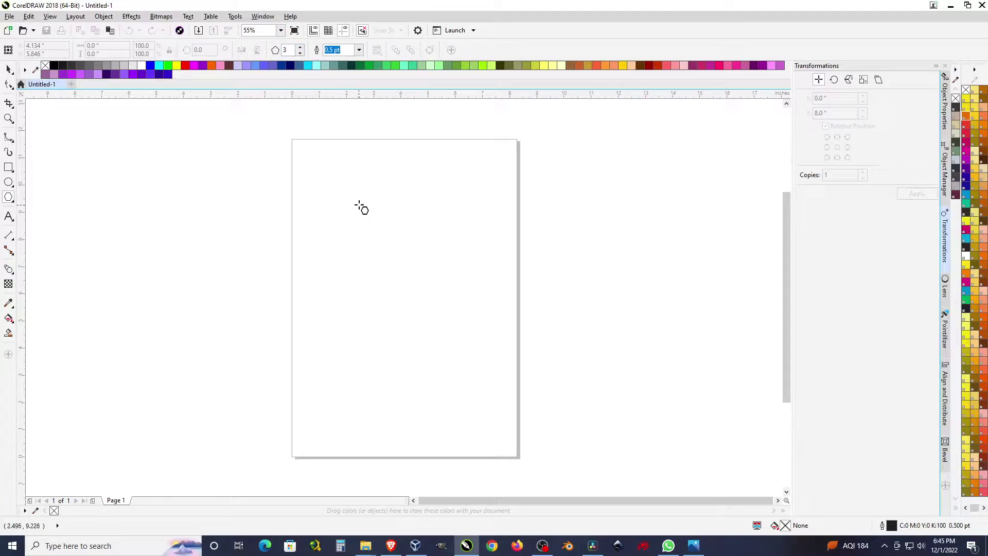
# - Draw a triangle on the page, mirror a copy below it, then delete that copy
pyautogui.moveTo(361, 200); pyautogui.dragTo(434, 302)
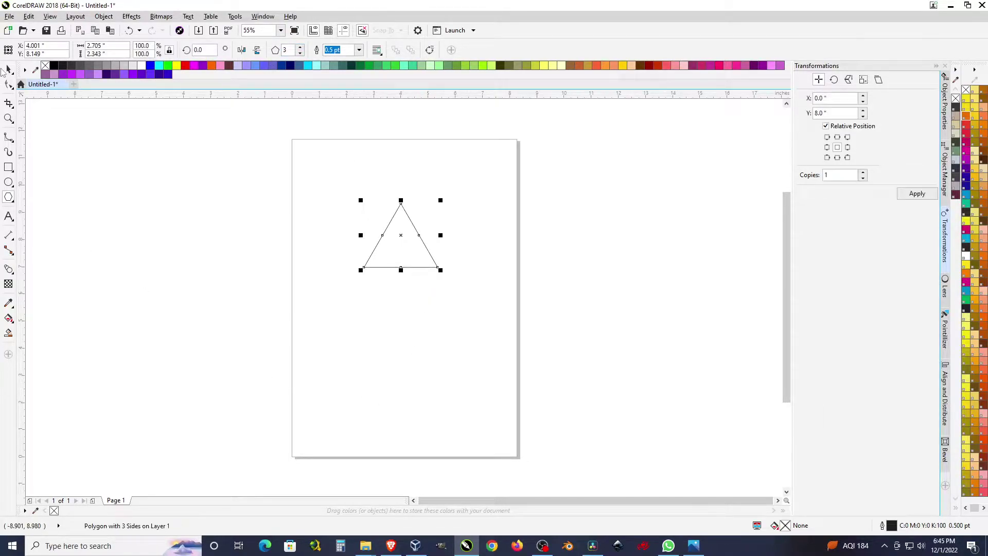
pyautogui.click(8, 69)
pyautogui.moveTo(401, 199); pyautogui.dragTo(413, 313)
pyautogui.moveTo(293, 152); pyautogui.dragTo(536, 412)
pyautogui.scroll(2, 394, 264)
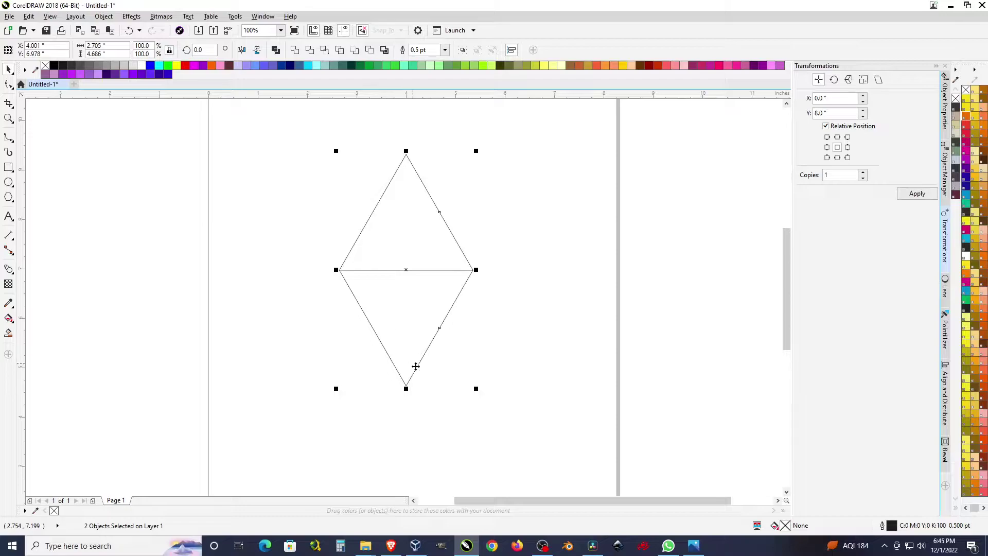
pyautogui.click(498, 288)
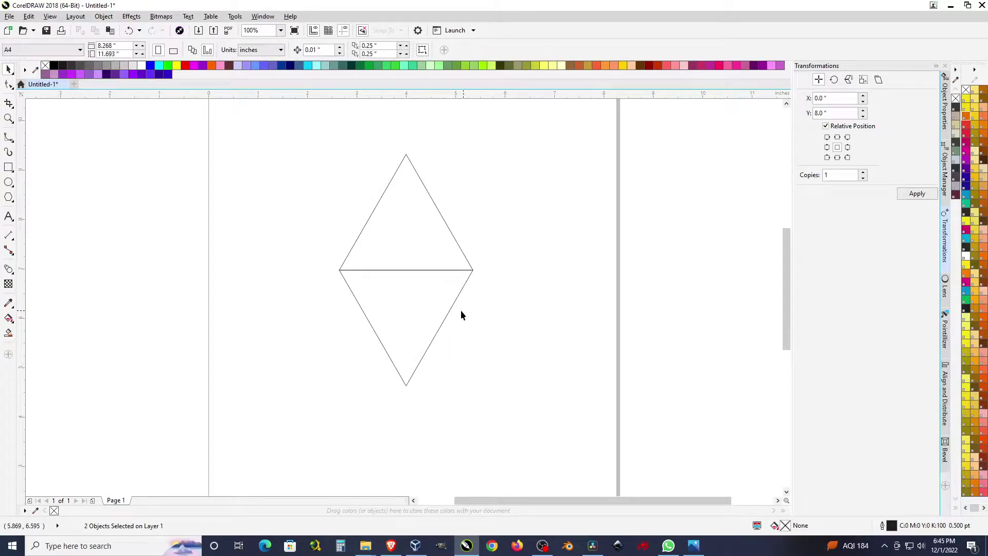
pyautogui.click(398, 302)
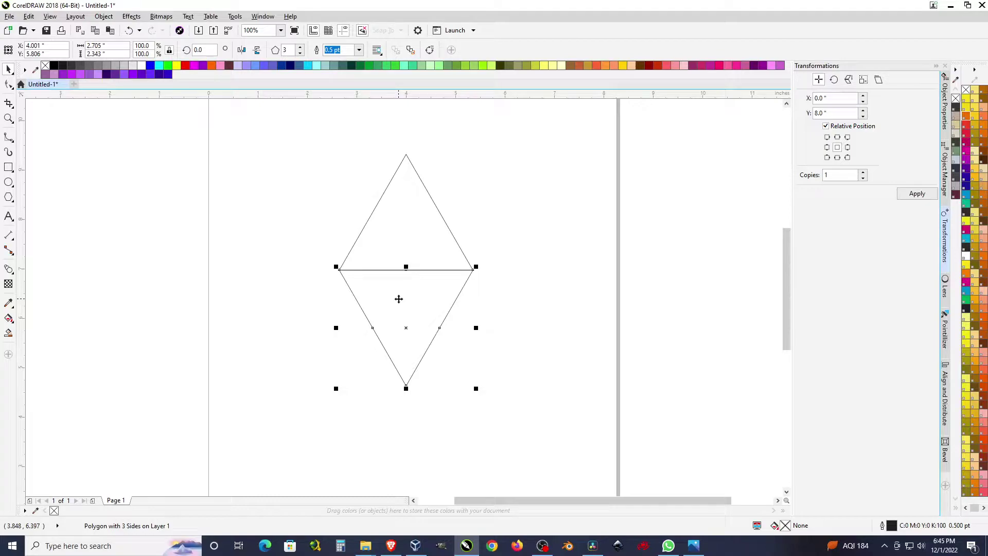
pyautogui.press('Delete')
# - Scale the triangle proportionally to 1 inch tall (about 1.155 × 1 in)
pyautogui.click(397, 241)
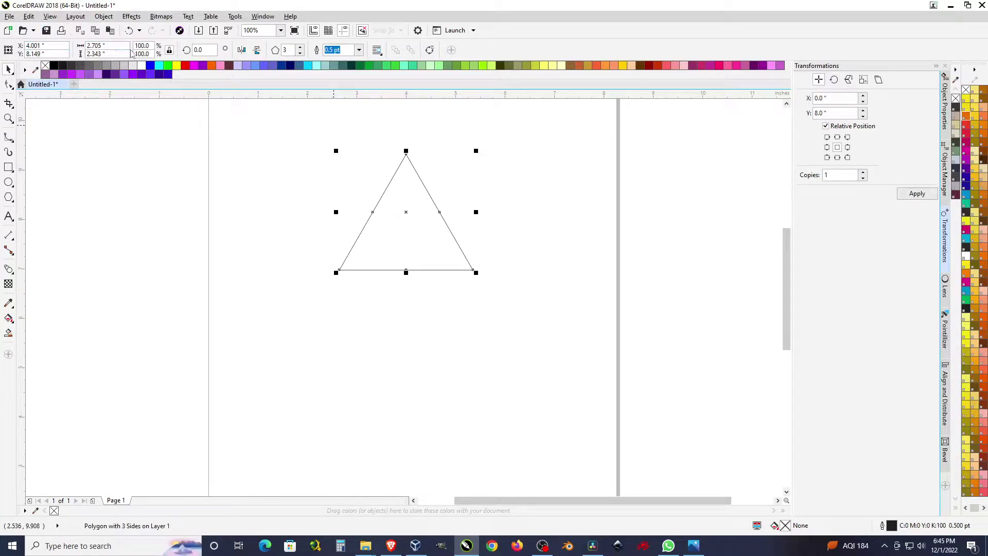
pyautogui.click(96, 54)
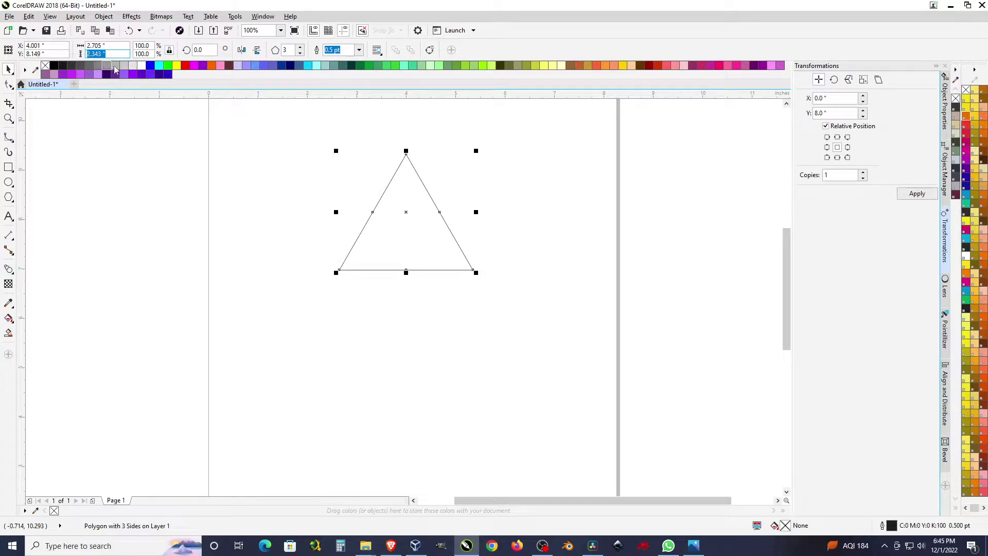
pyautogui.write('1')
pyautogui.press('Return')
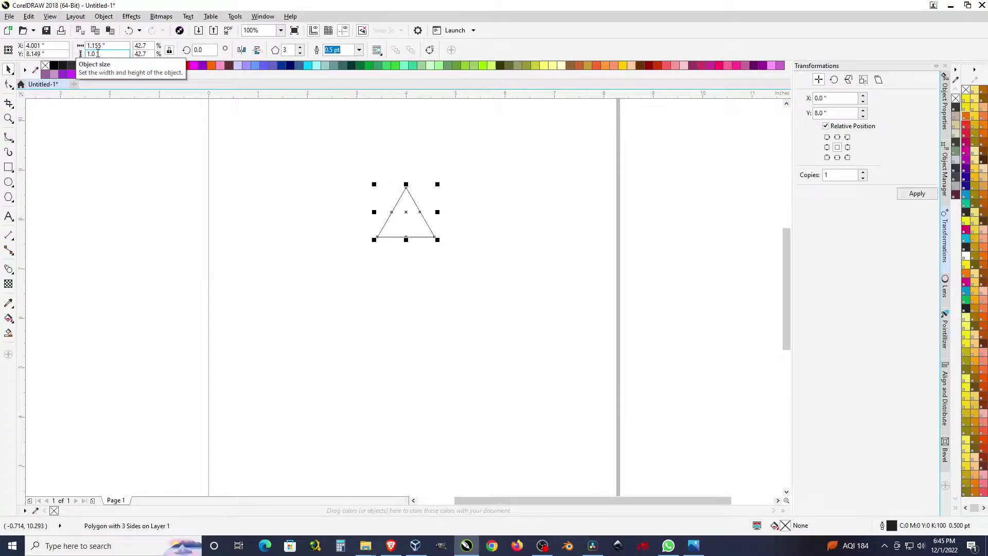
pyautogui.click(515, 249)
# - Draw a vertical 2-Point Line through the triangle
pyautogui.scroll(2, 412, 226)
pyautogui.scroll(-1, 407, 196)
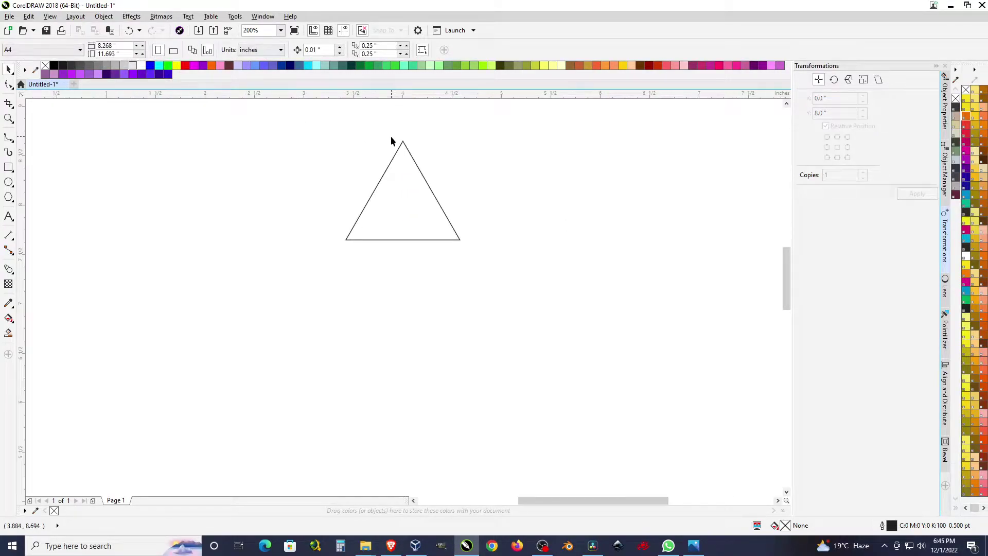
pyautogui.scroll(1, 394, 141)
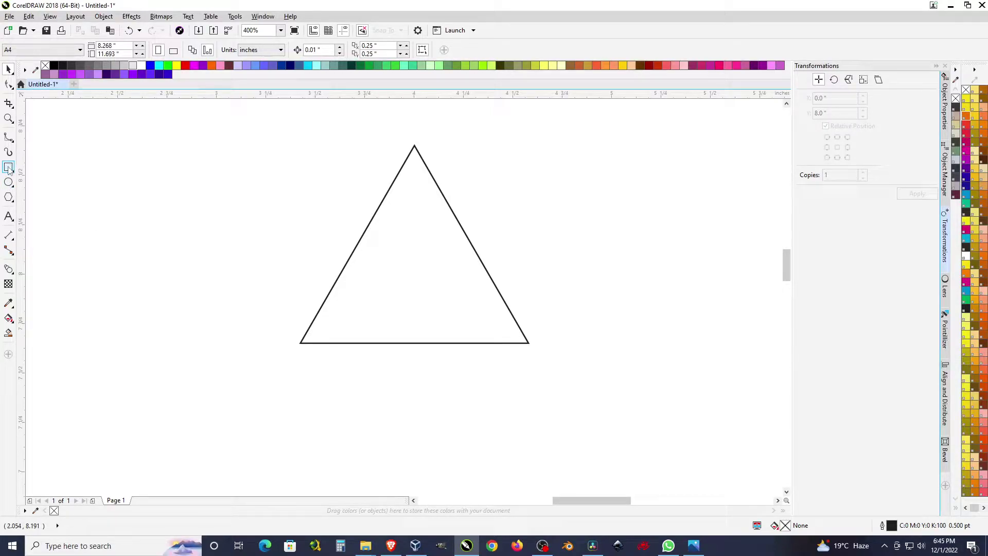
pyautogui.click(13, 140)
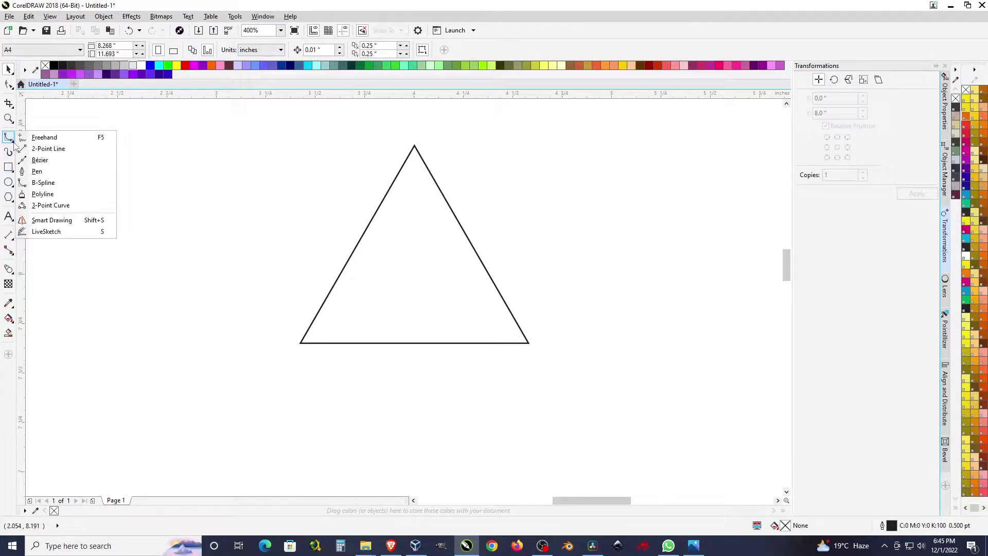
pyautogui.click(47, 148)
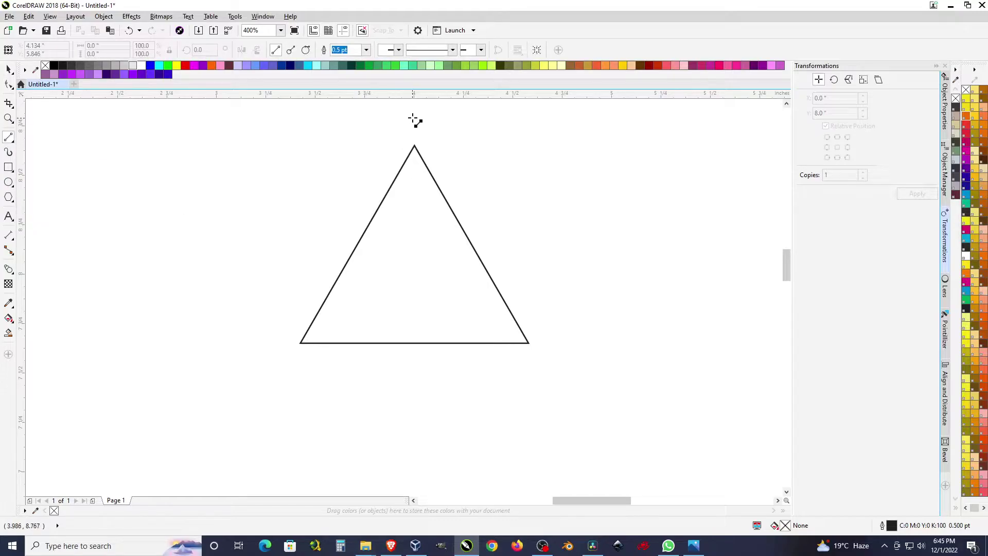
pyautogui.moveTo(441, 112); pyautogui.dragTo(423, 416)
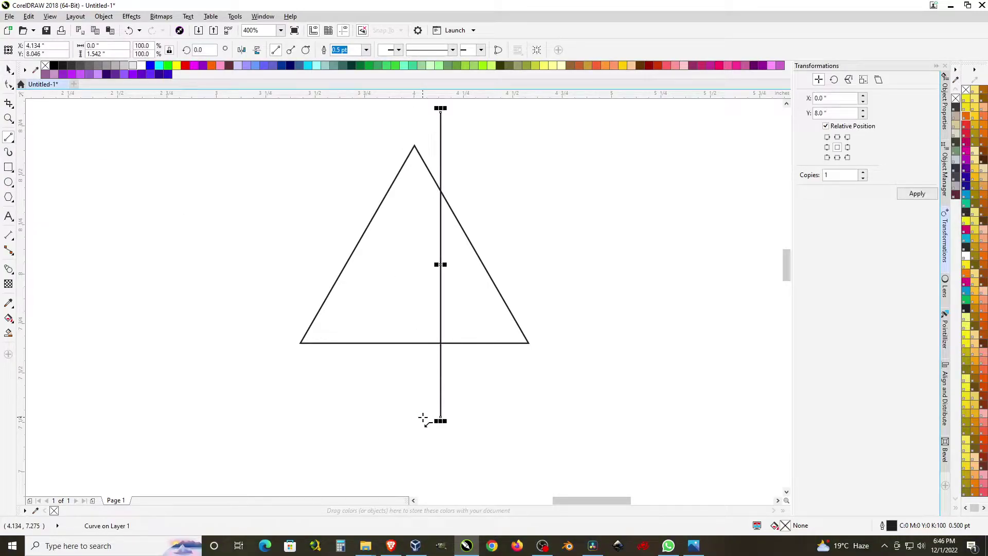
# - Center the line horizontally on the triangle so it passes through the apex
pyautogui.click(9, 69)
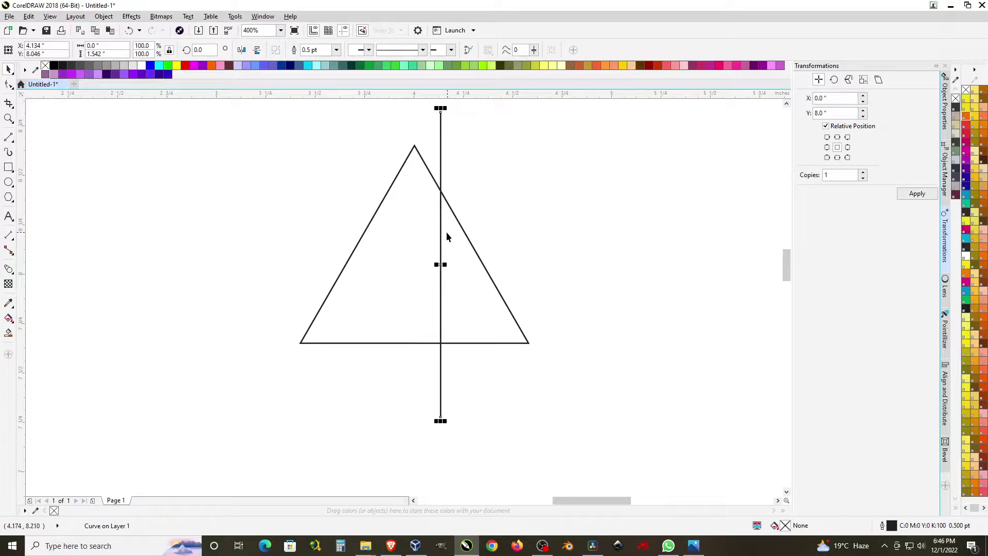
pyautogui.scroll(-1, 427, 321)
pyautogui.moveTo(330, 203); pyautogui.dragTo(658, 468)
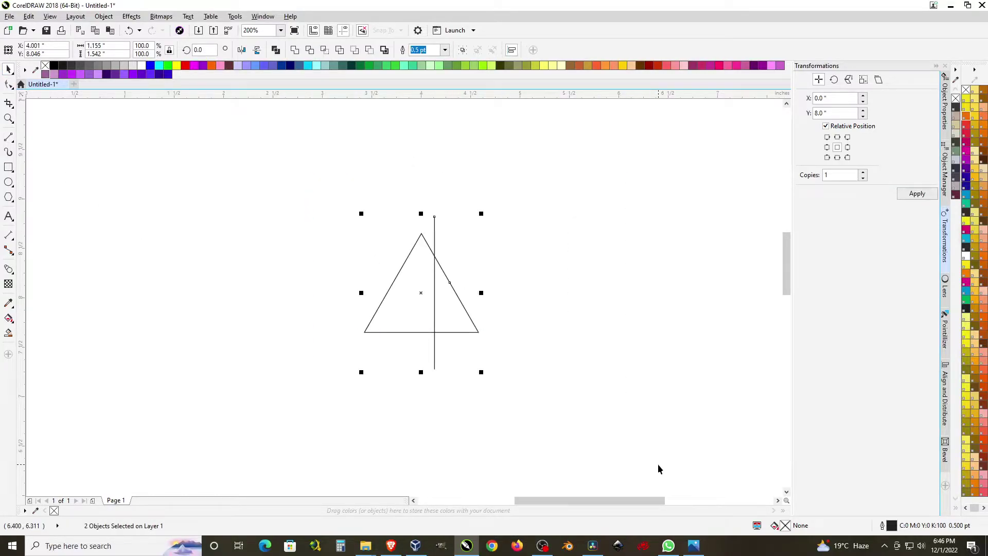
pyautogui.press('c')
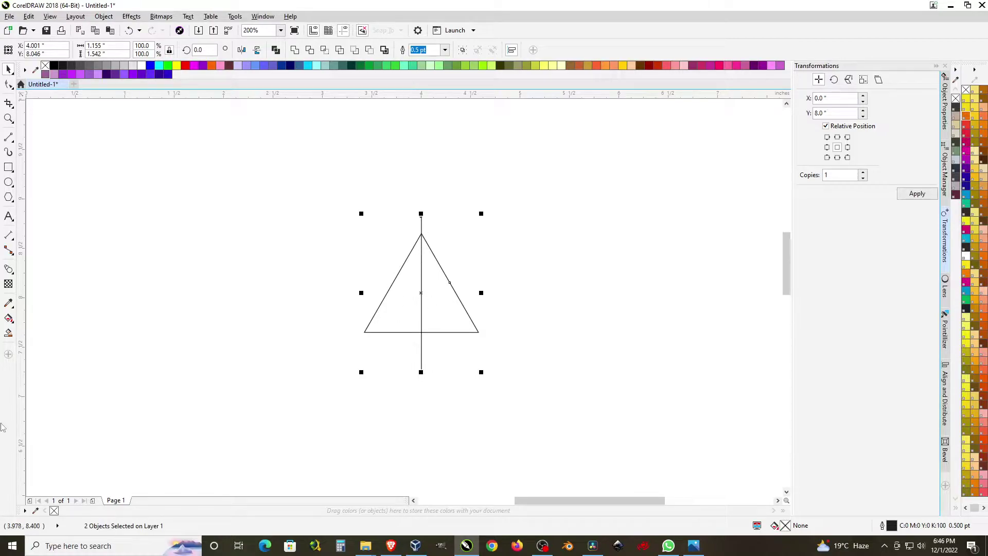
# - Smart Fill the triangle's left half and move the new shape aside
pyautogui.click(10, 334)
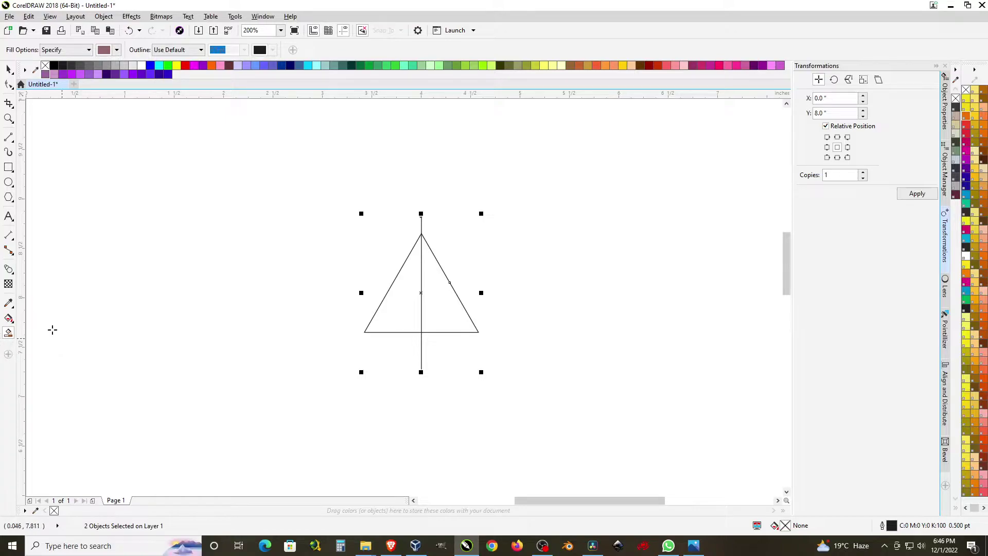
pyautogui.click(396, 314)
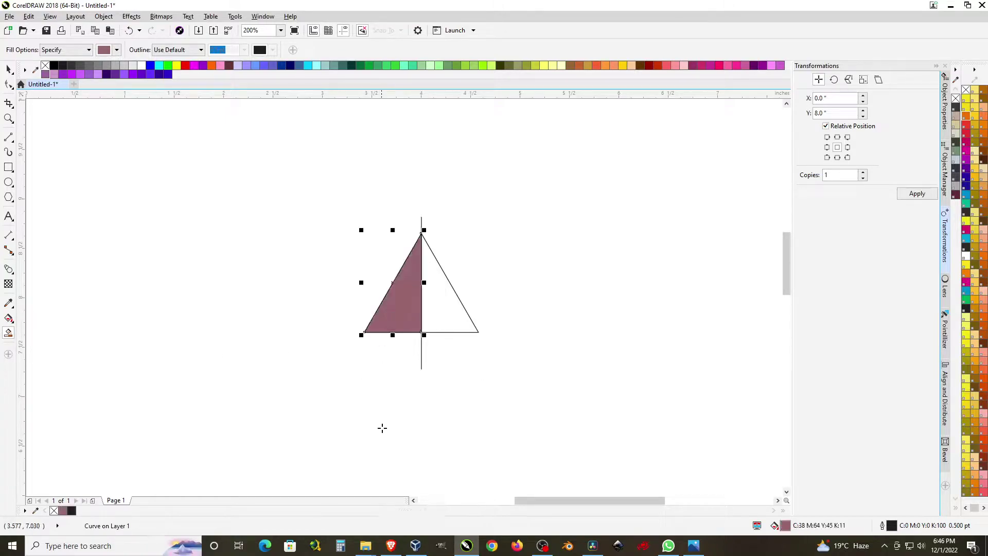
pyautogui.click(9, 69)
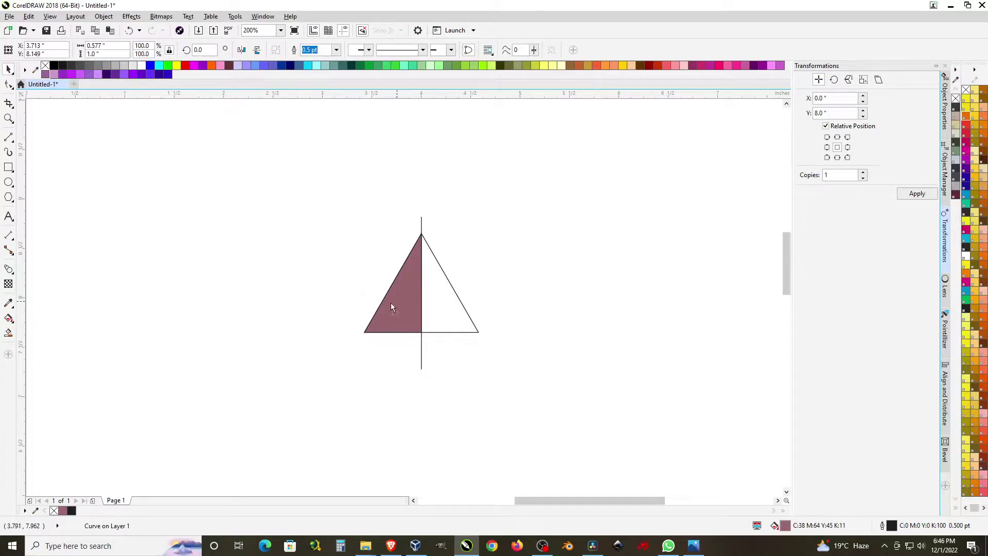
pyautogui.moveTo(391, 302); pyautogui.dragTo(255, 266)
# - Delete the outline triangle and line, then move the filled half back to centre
pyautogui.moveTo(325, 166); pyautogui.dragTo(655, 462)
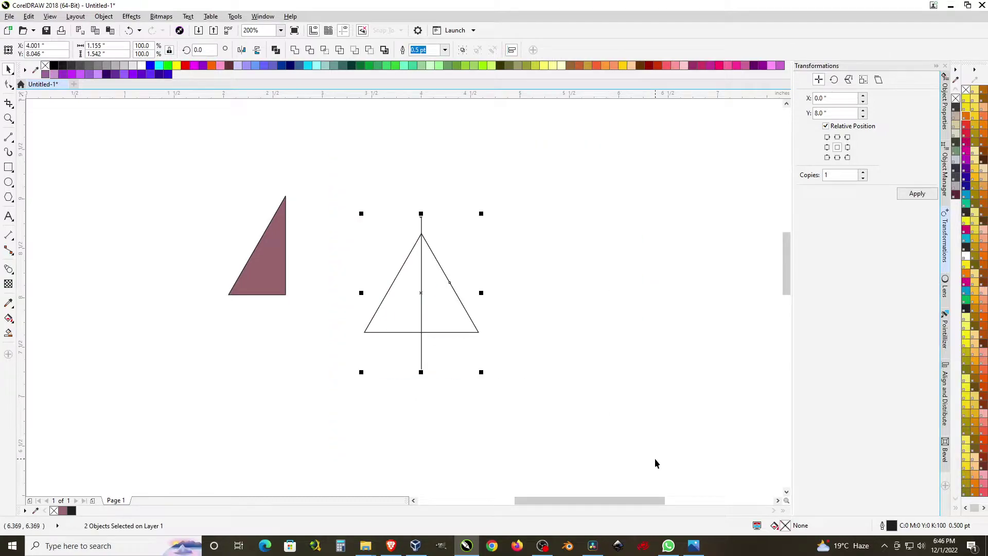
pyautogui.press('Delete')
pyautogui.moveTo(256, 281); pyautogui.dragTo(468, 311)
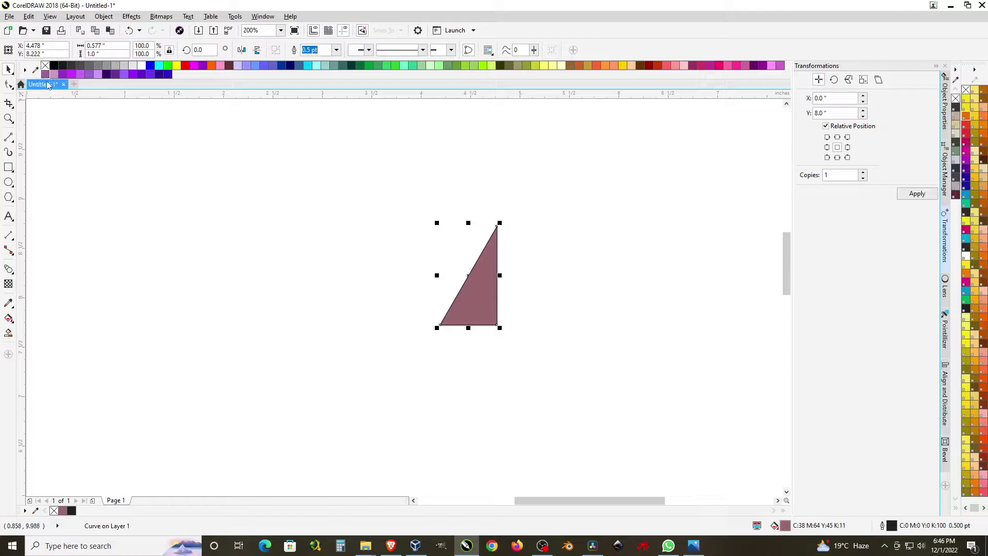
# - Remove the mauve fill from the half-triangle
pyautogui.click(46, 66)
pyautogui.click(492, 271)
pyautogui.scroll(2, 491, 271)
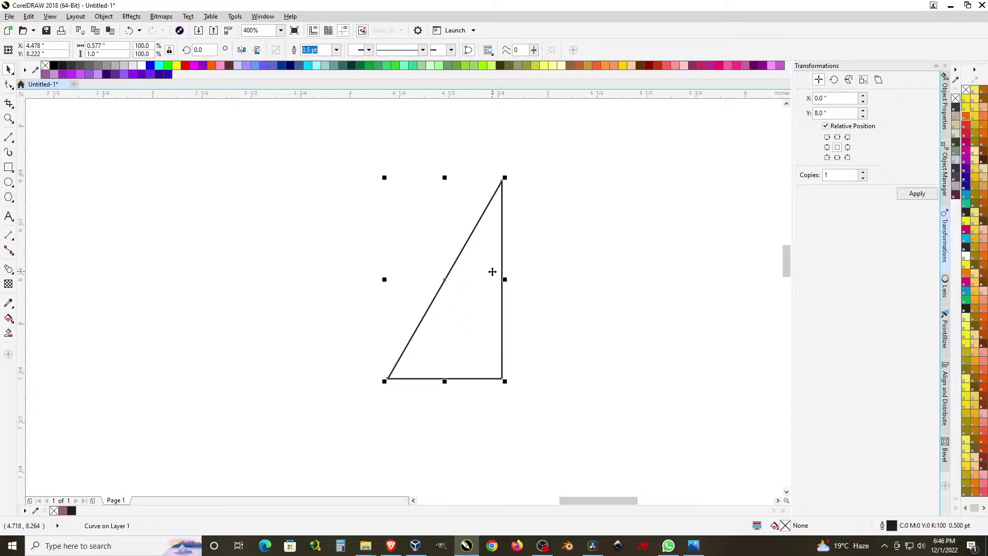
pyautogui.scroll(2, 492, 271)
pyautogui.scroll(-2, 451, 225)
pyautogui.scroll(2, 484, 285)
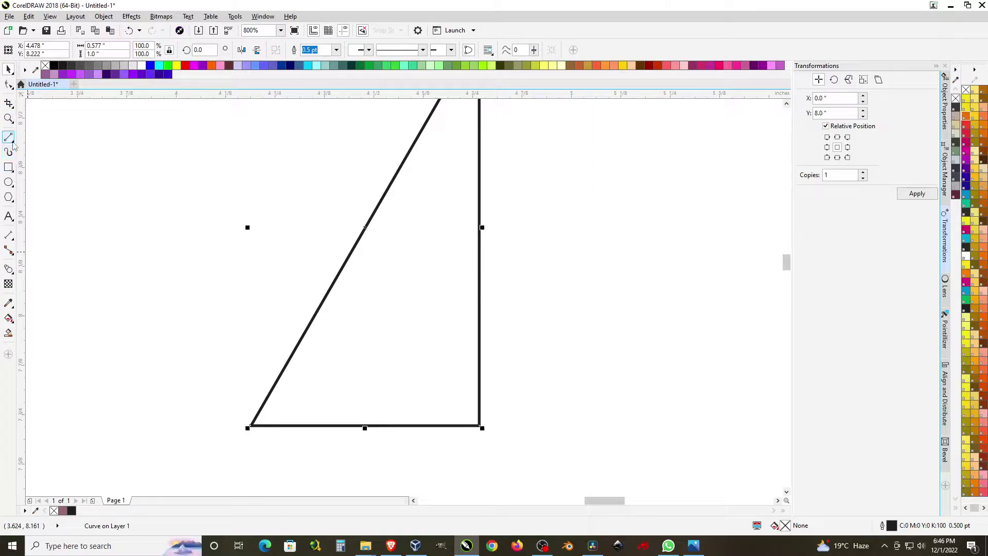
# - With the B-spline tool, start the swirl below the base and curl it into a spiral
pyautogui.click(13, 142)
pyautogui.click(56, 184)
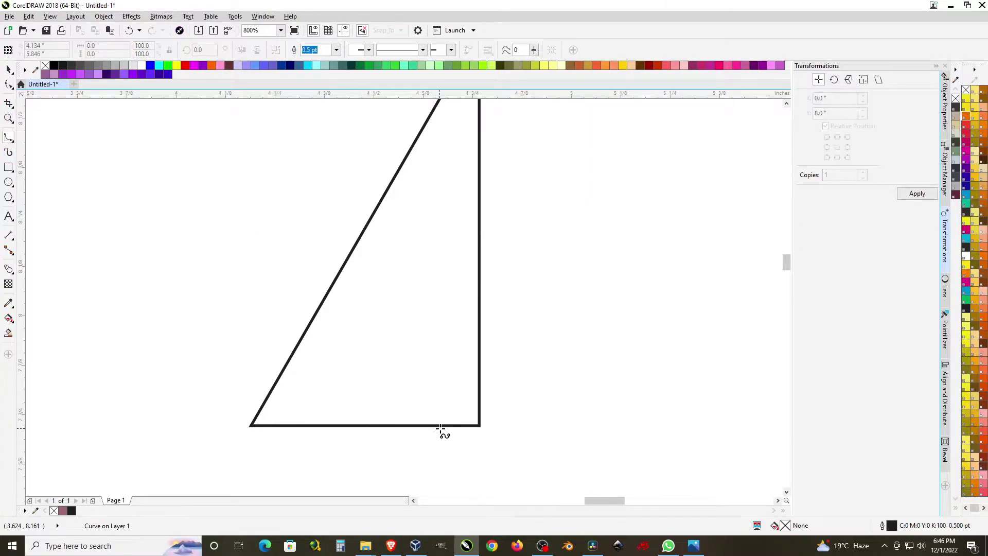
pyautogui.click(456, 467)
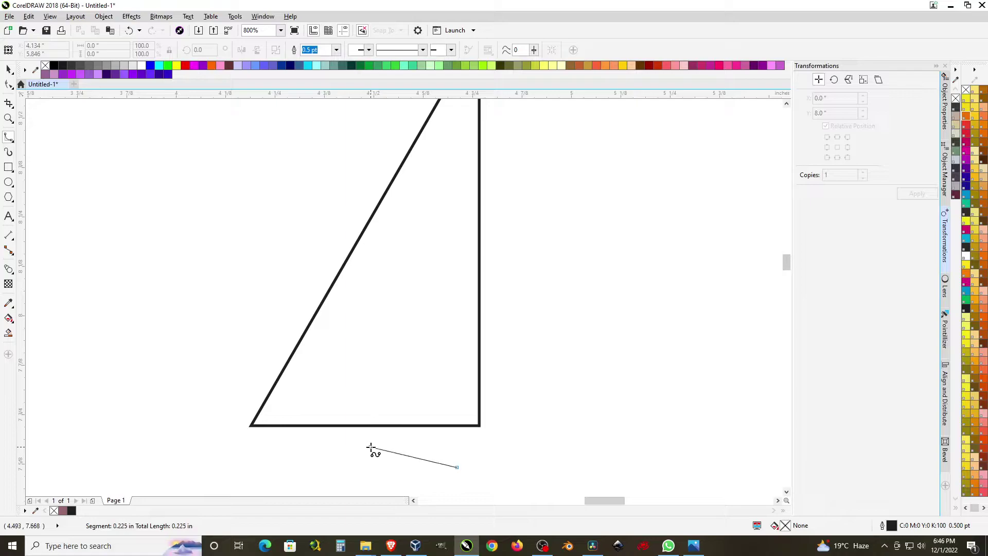
pyautogui.press('Escape')
pyautogui.click(315, 444)
pyautogui.click(317, 355)
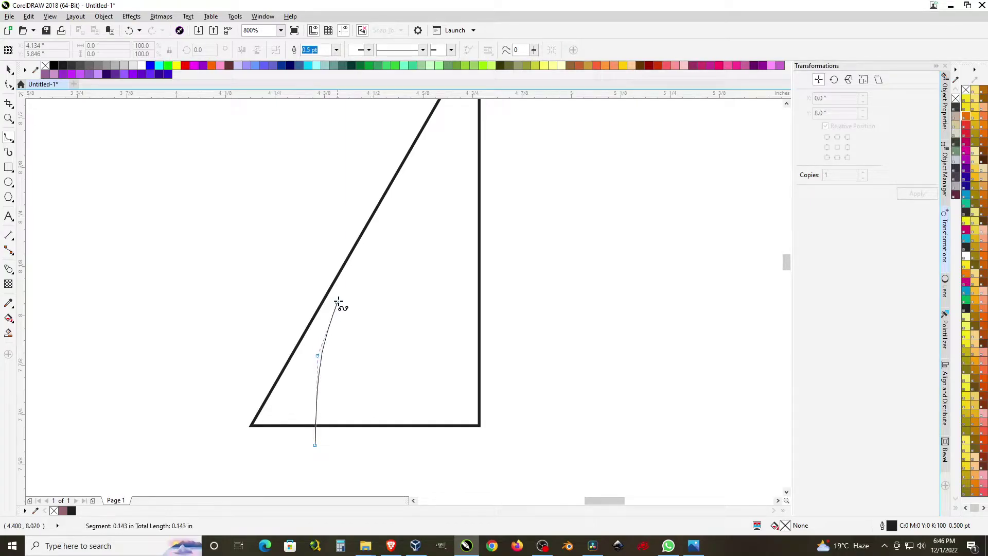
pyautogui.click(344, 288)
pyautogui.click(399, 269)
pyautogui.click(439, 295)
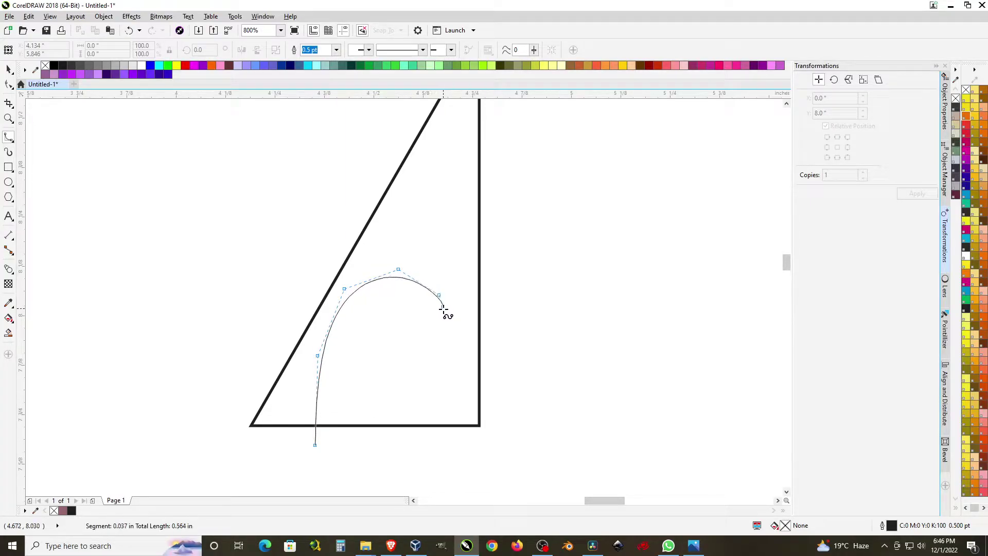
pyautogui.click(448, 335)
pyautogui.click(429, 361)
pyautogui.click(395, 361)
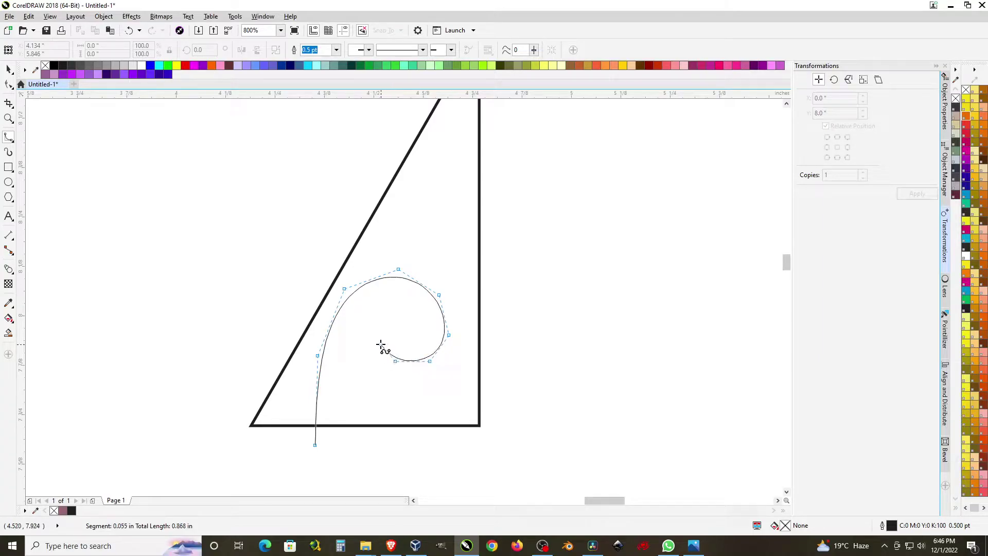
# - Wind the spiral back outward and carry the curve up toward the apex
pyautogui.click(381, 327)
pyautogui.click(357, 344)
pyautogui.click(364, 375)
pyautogui.click(397, 391)
pyautogui.click(440, 380)
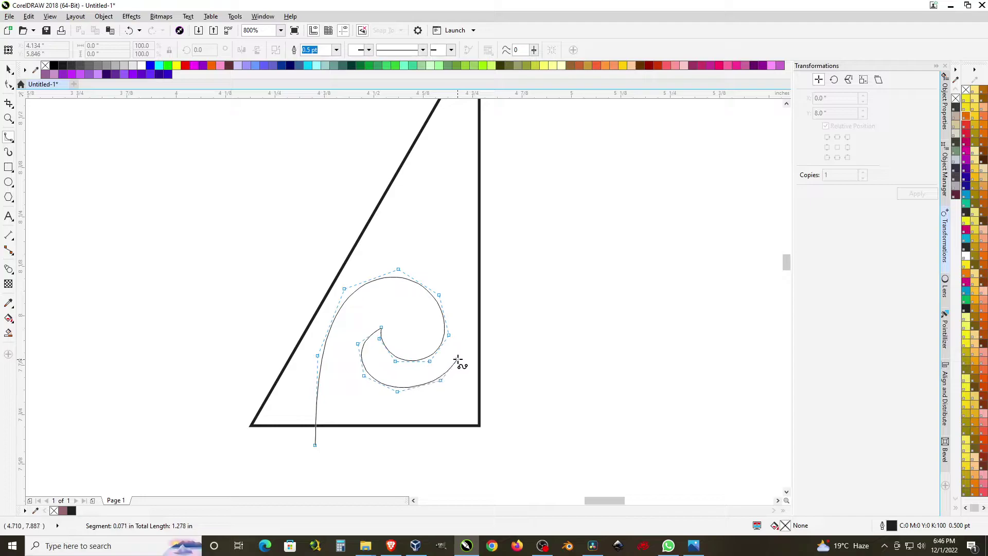
pyautogui.click(460, 345)
pyautogui.click(456, 308)
pyautogui.click(427, 275)
pyautogui.click(405, 247)
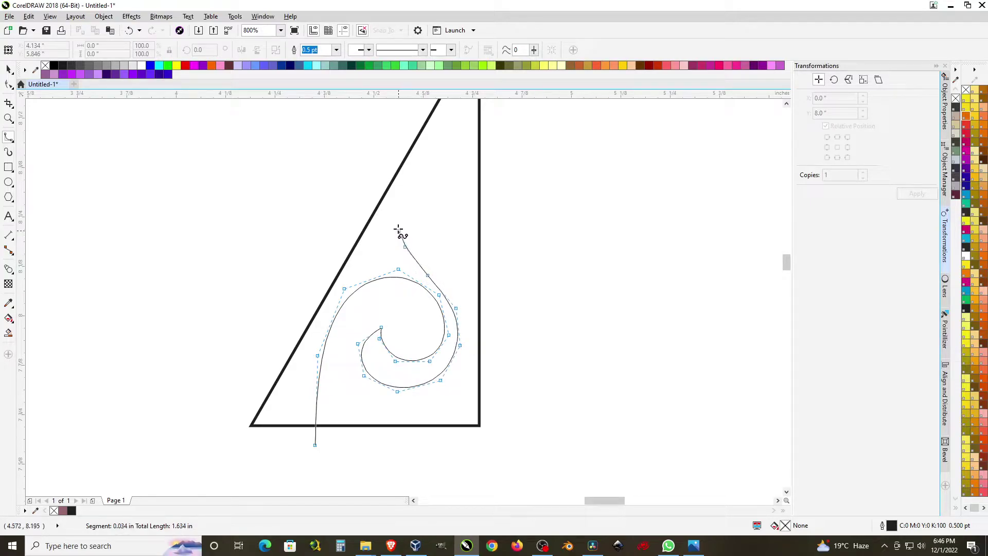
pyautogui.click(393, 211)
pyautogui.click(410, 162)
# - Run the curve down past the right side and along the bottom, closing it at its start
pyautogui.click(472, 107)
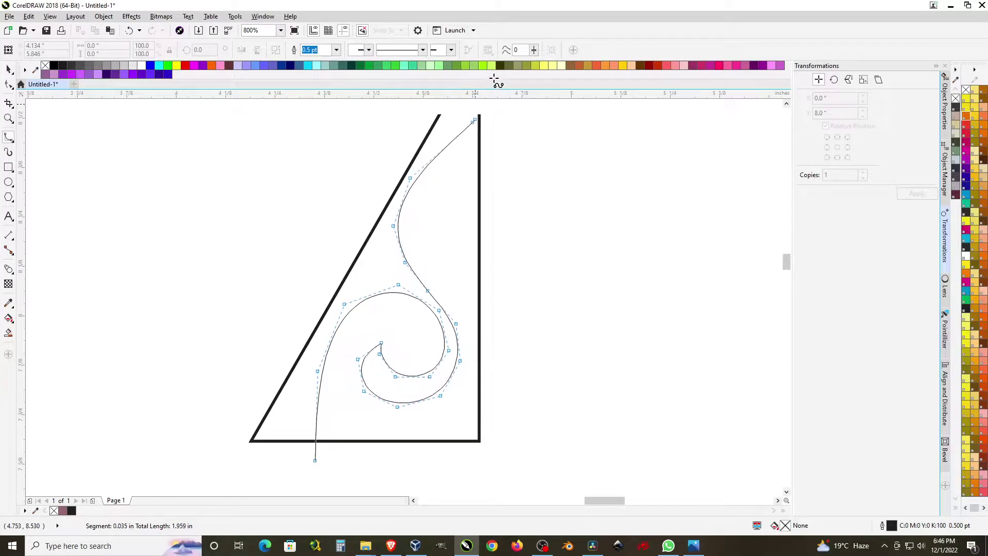
pyautogui.click(500, 114)
pyautogui.click(546, 410)
pyautogui.click(515, 468)
pyautogui.doubleClick(504, 475)
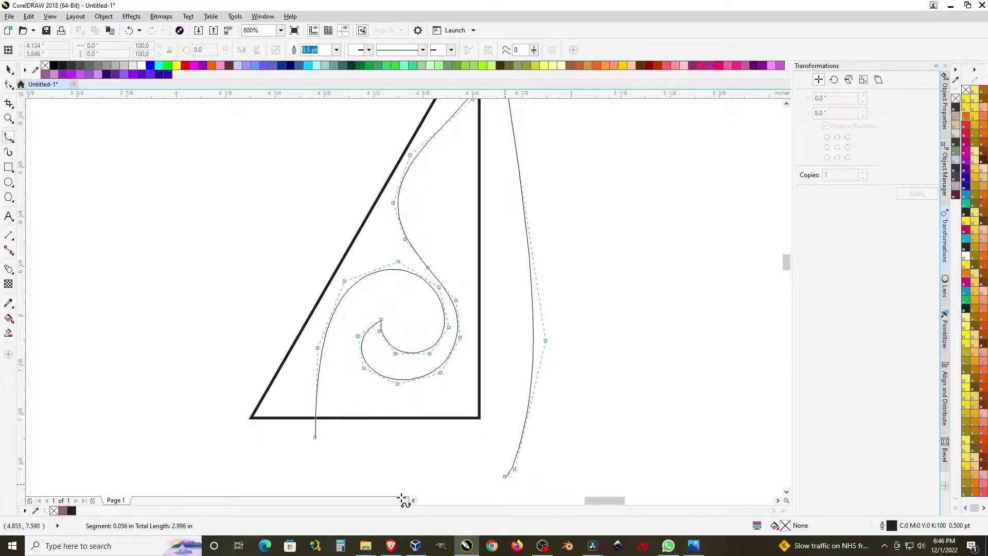
pyautogui.click(403, 500)
pyautogui.click(302, 452)
pyautogui.click(314, 416)
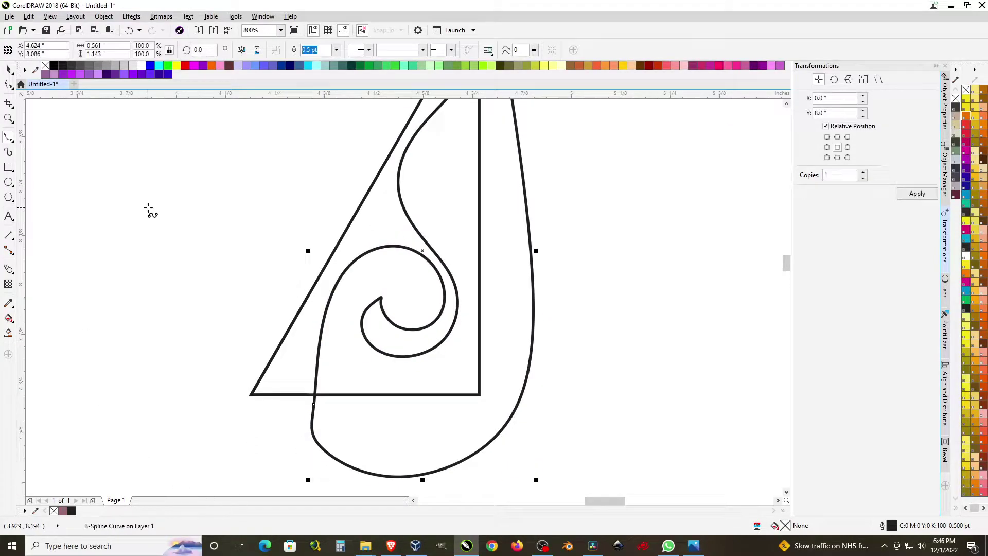
pyautogui.scroll(1, 281, 321)
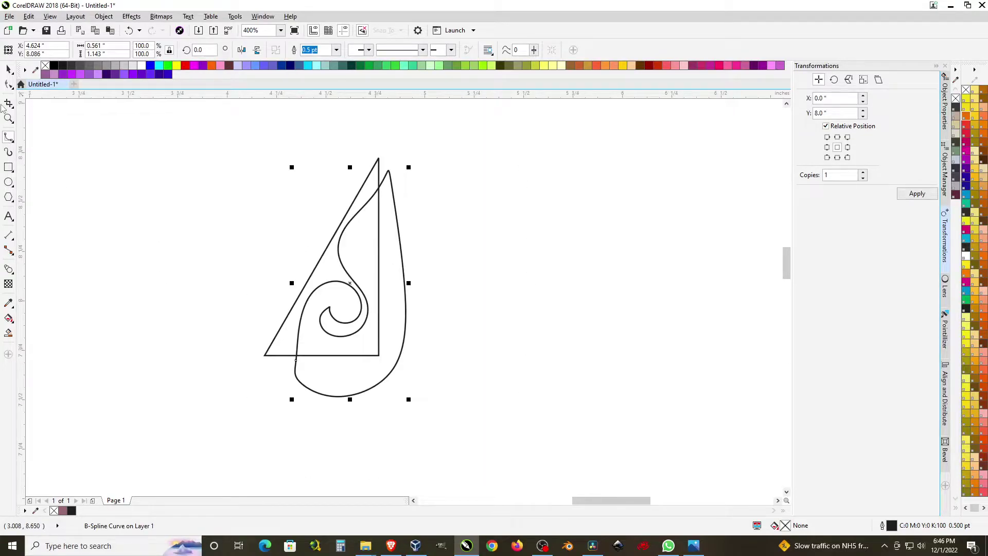
# - Select the swirl, then the triangle, and trim the triangle with the swirl
pyautogui.click(8, 69)
pyautogui.keyDown('shift'); pyautogui.click(378, 192); pyautogui.keyUp('shift')
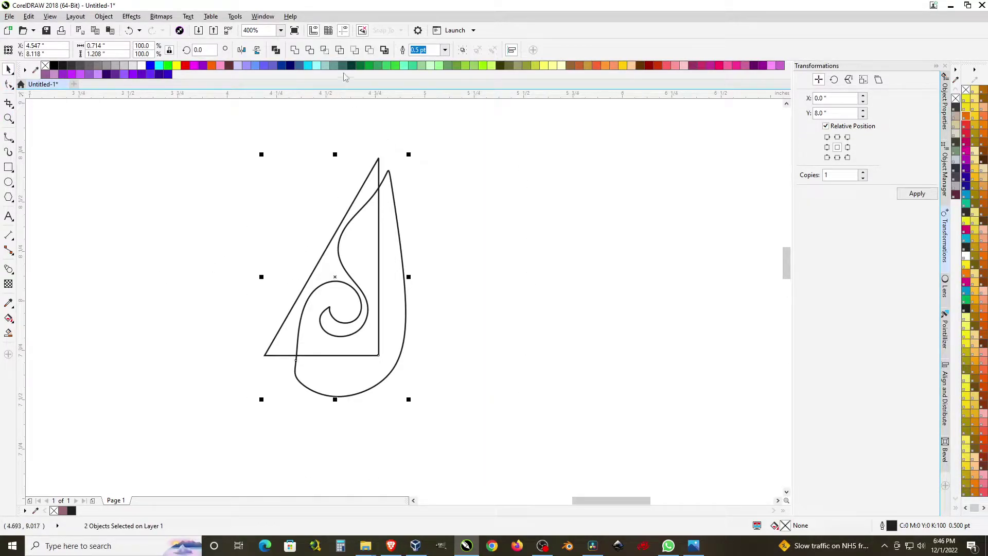
pyautogui.click(469, 215)
pyautogui.click(406, 329)
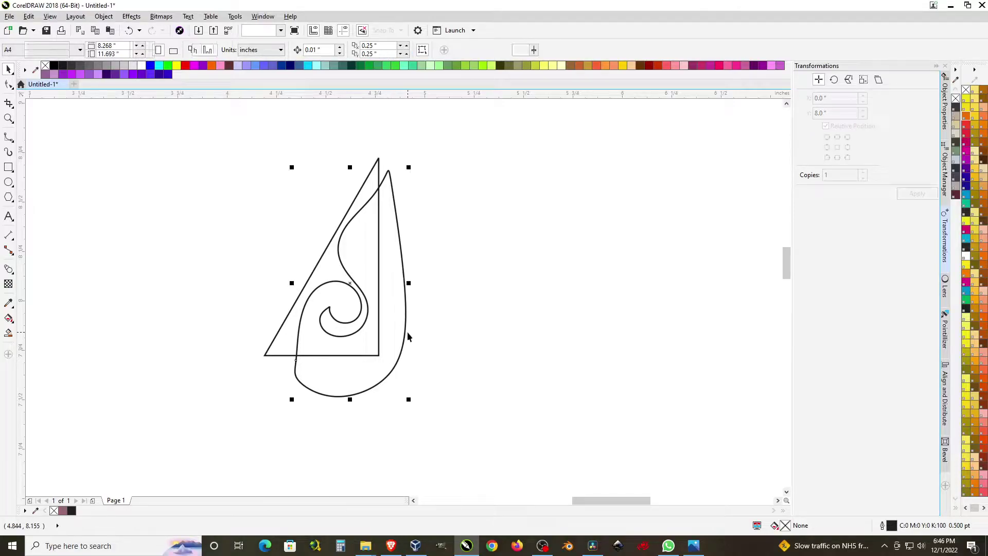
pyautogui.keyDown('shift'); pyautogui.click(371, 174); pyautogui.keyUp('shift')
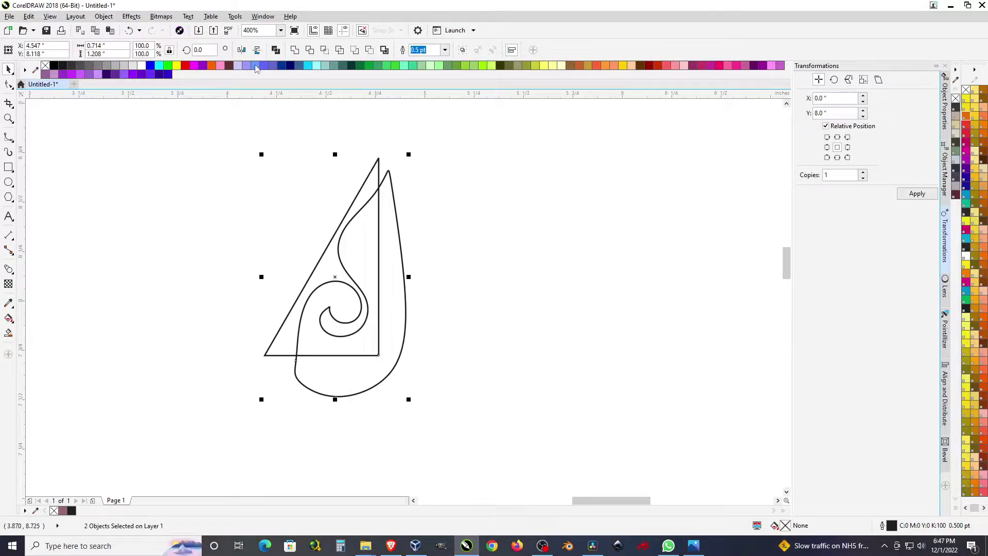
pyautogui.click(307, 51)
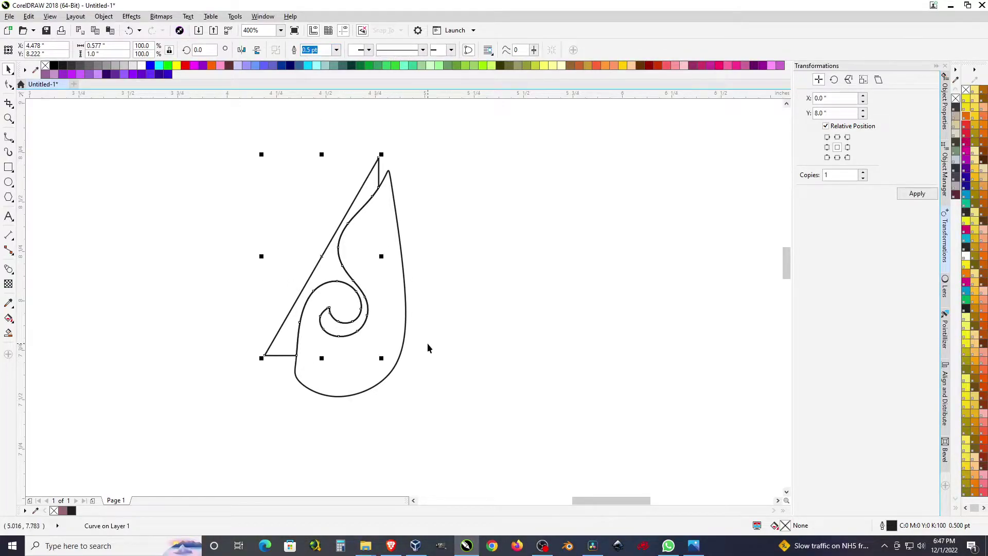
# - Drag the leftover swirl aside, delete it, and view the whole page
pyautogui.moveTo(404, 318); pyautogui.dragTo(665, 312)
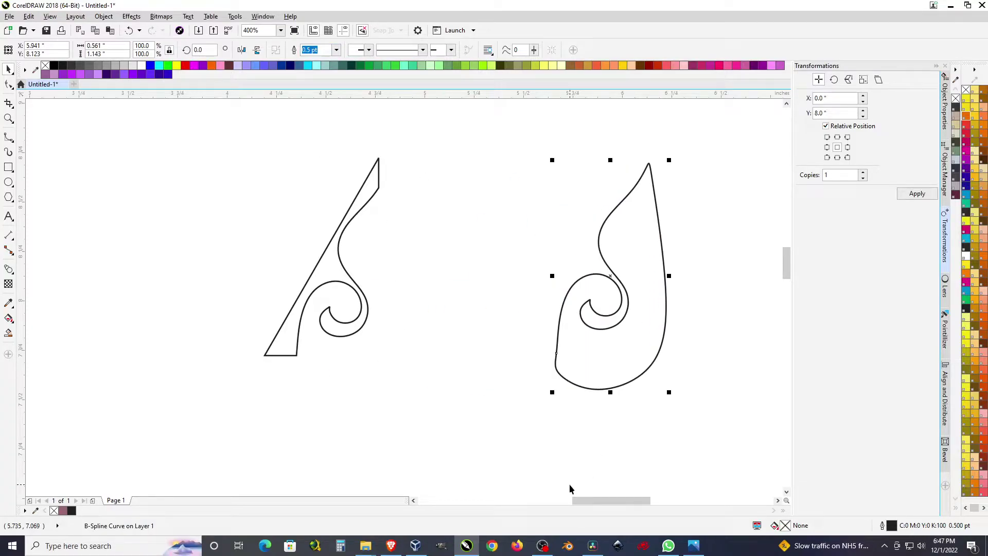
pyautogui.press('Delete')
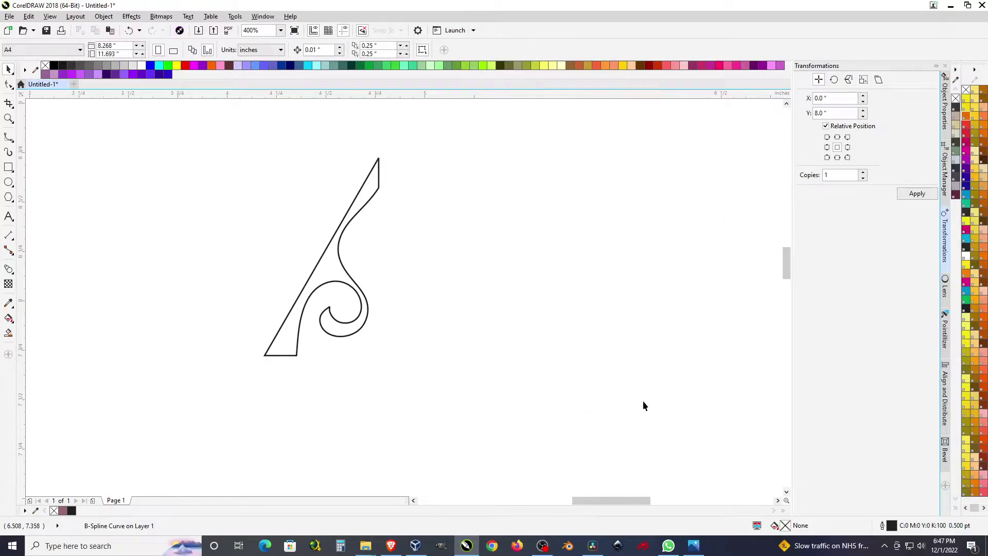
pyautogui.hotkey('ctrl', 'a')
# - Place a spare copy off the page to the upper left and fill both shapes black
pyautogui.scroll(-2, 441, 282)
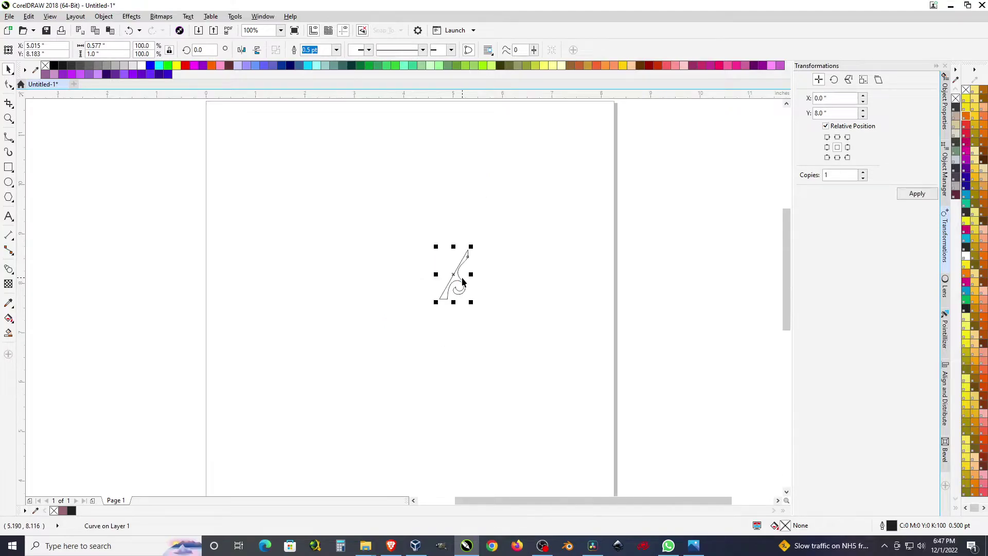
pyautogui.moveTo(465, 285); pyautogui.dragTo(142, 185)
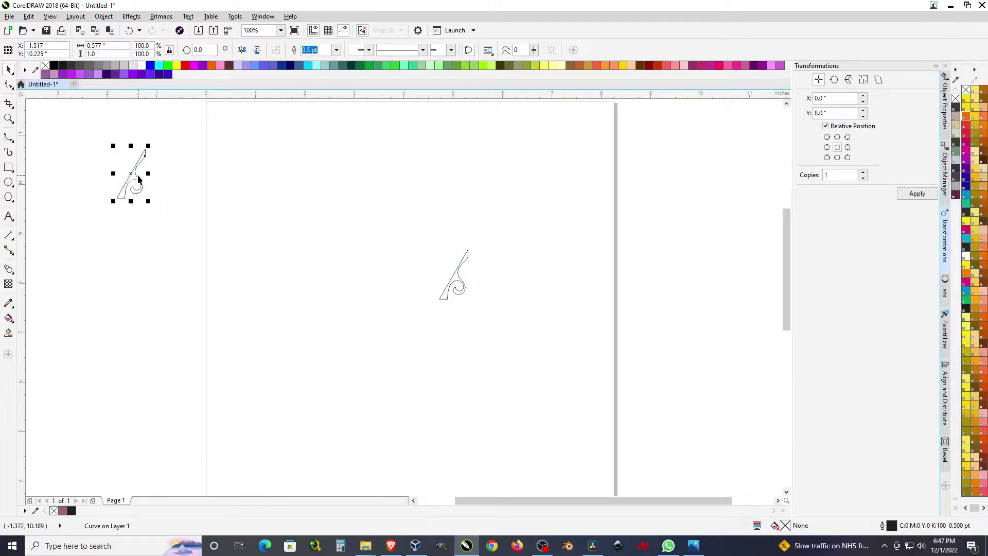
pyautogui.click(53, 66)
pyautogui.click(323, 211)
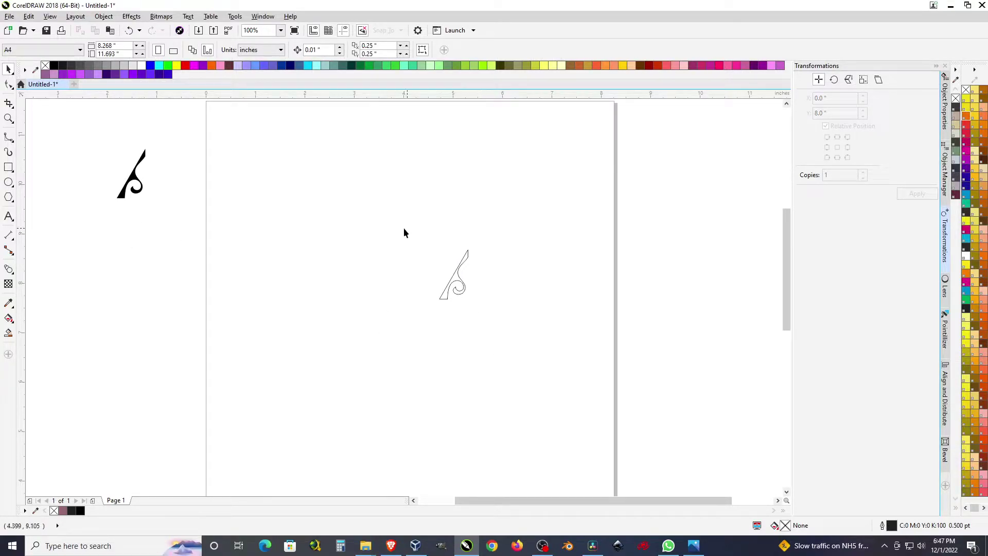
pyautogui.click(53, 65)
# - Remove the shape's outline and mirror a copy sideways, selecting both halves
pyautogui.rightClick(46, 66)
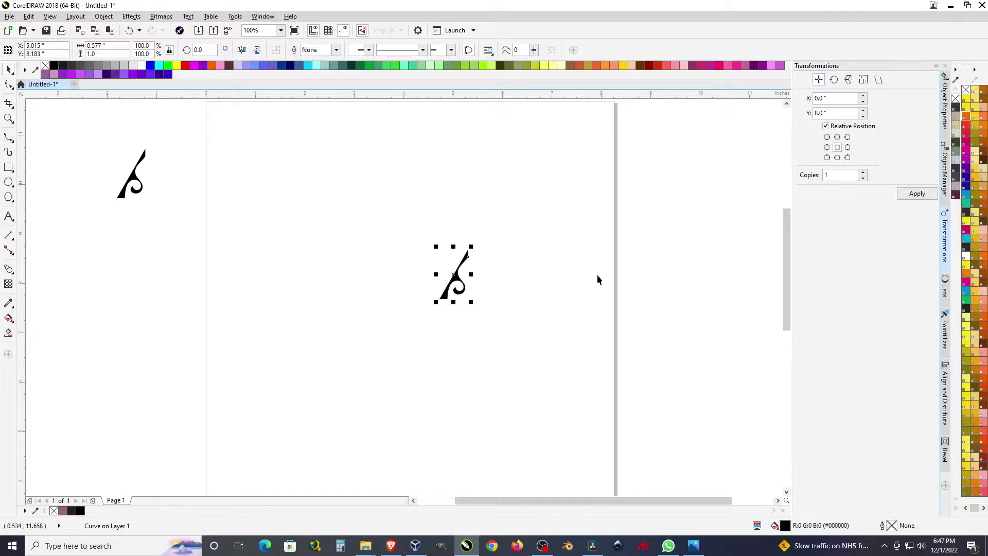
pyautogui.moveTo(435, 275); pyautogui.dragTo(484, 290)
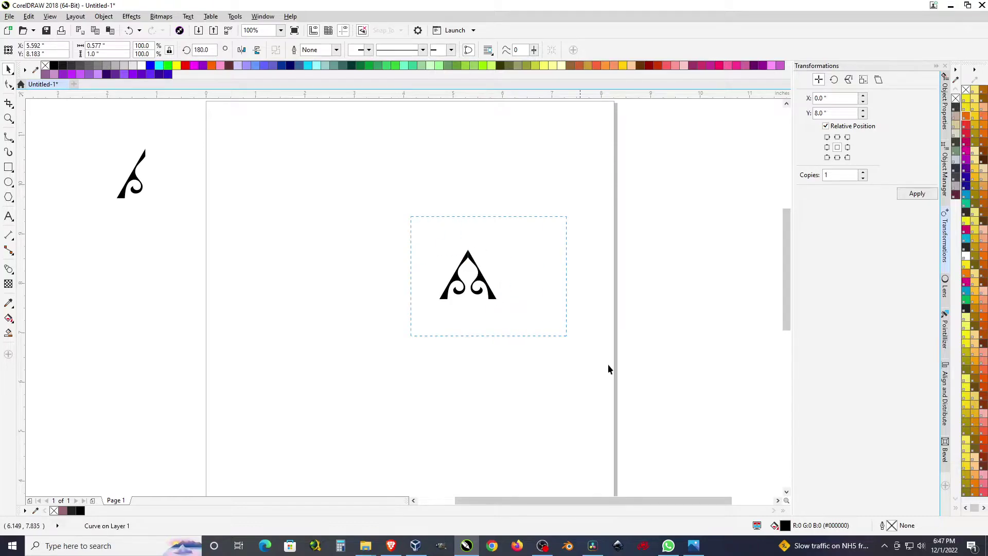
pyautogui.moveTo(608, 368); pyautogui.dragTo(608, 369)
# - Mirror both halves downward, combine them into one diamond, and move it up-left
pyautogui.moveTo(468, 247); pyautogui.dragTo(470, 352)
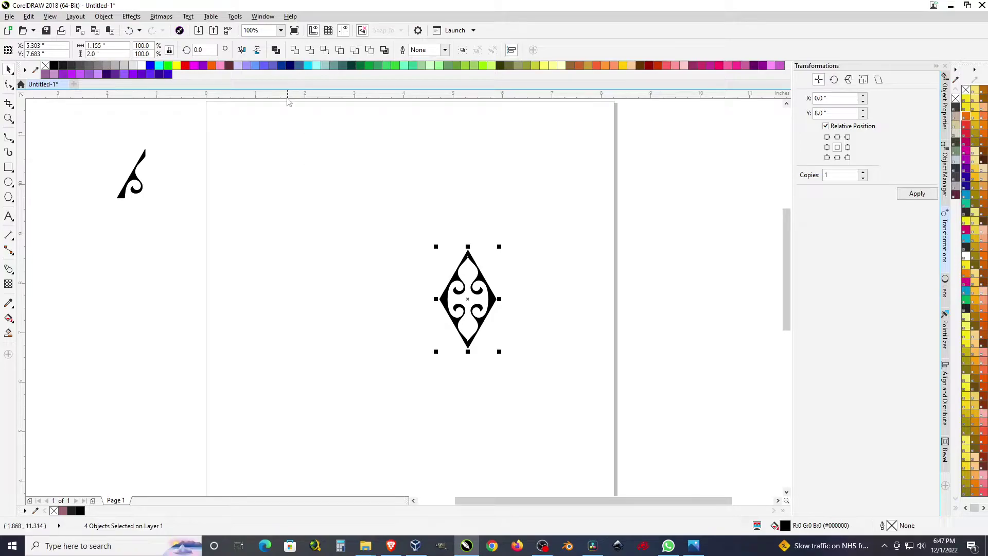
pyautogui.hotkey('ctrl', 'l')
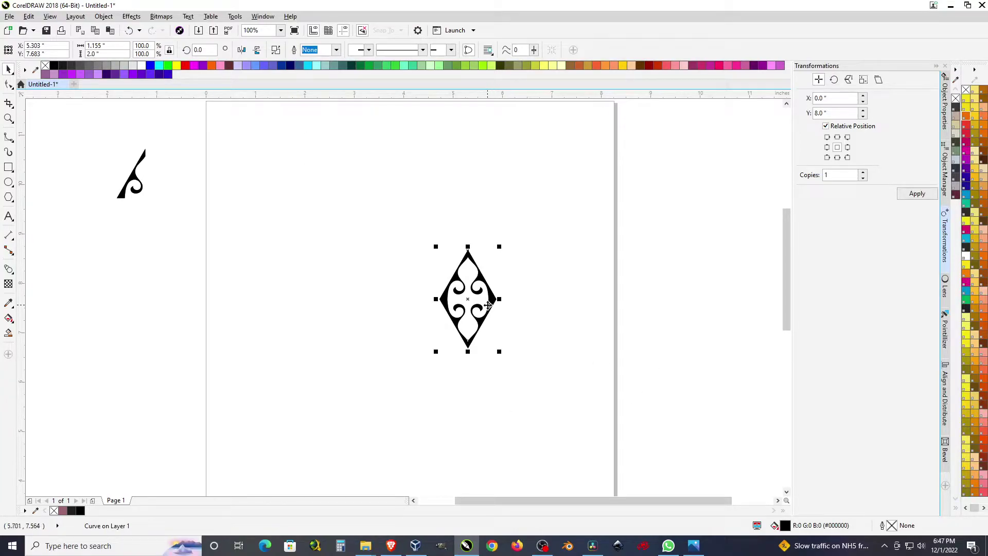
pyautogui.moveTo(488, 305); pyautogui.dragTo(429, 223)
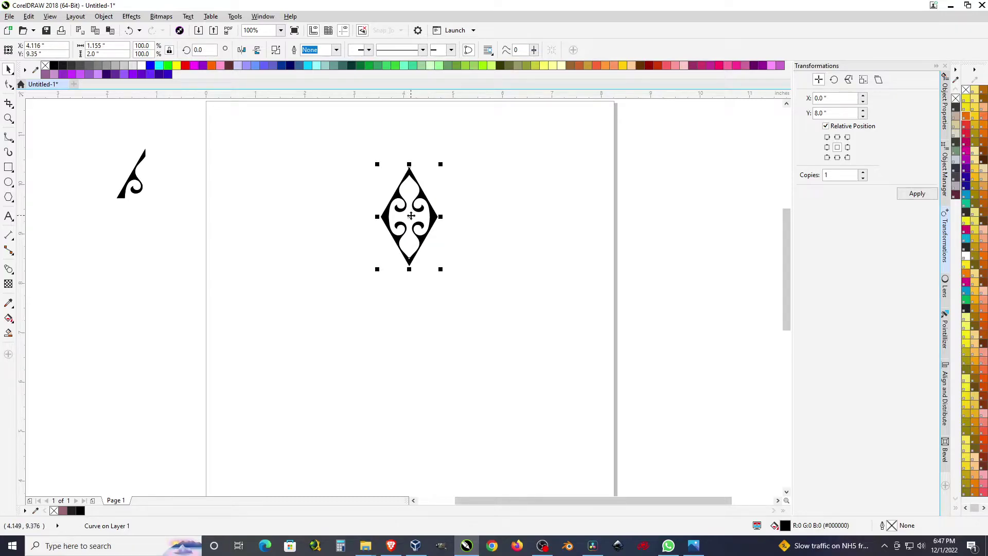
# - Put the diamond in rotate mode with its pivot at the bottom tip
pyautogui.click(411, 216)
pyautogui.moveTo(410, 235); pyautogui.dragTo(411, 255)
pyautogui.scroll(2, 402, 270)
pyautogui.scroll(-3, 409, 263)
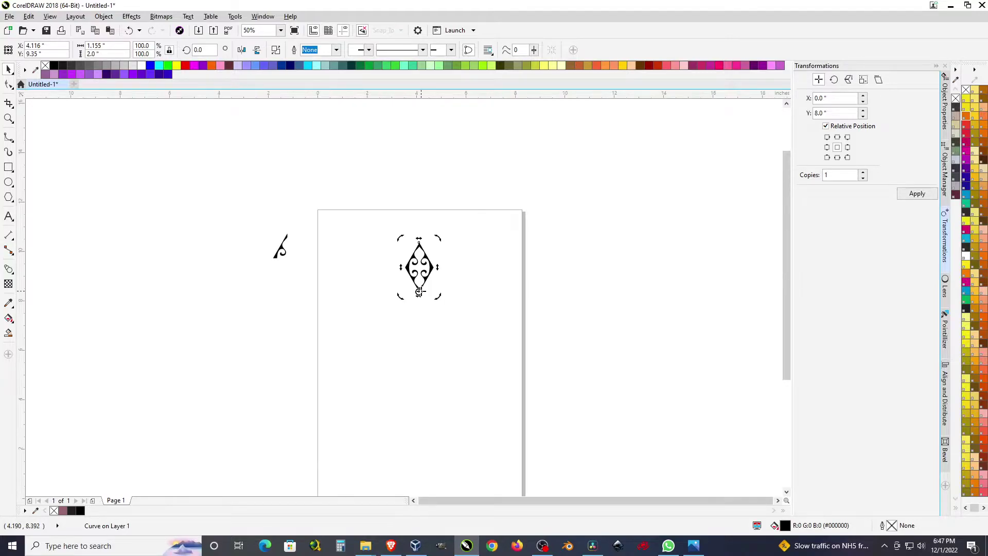
pyautogui.scroll(1, 419, 288)
# - Rotate-copy the diamond 60° and repeat with Ctrl+R to complete the six-pointed star
pyautogui.moveTo(383, 192); pyautogui.dragTo(366, 278)
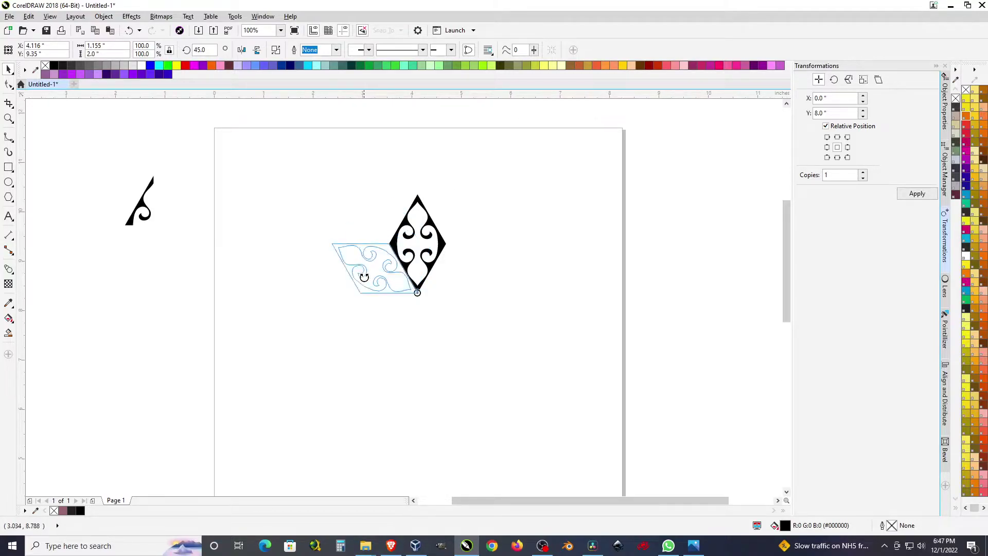
pyautogui.rightClick(367, 280)
pyautogui.moveTo(367, 279); pyautogui.dragTo(367, 279)
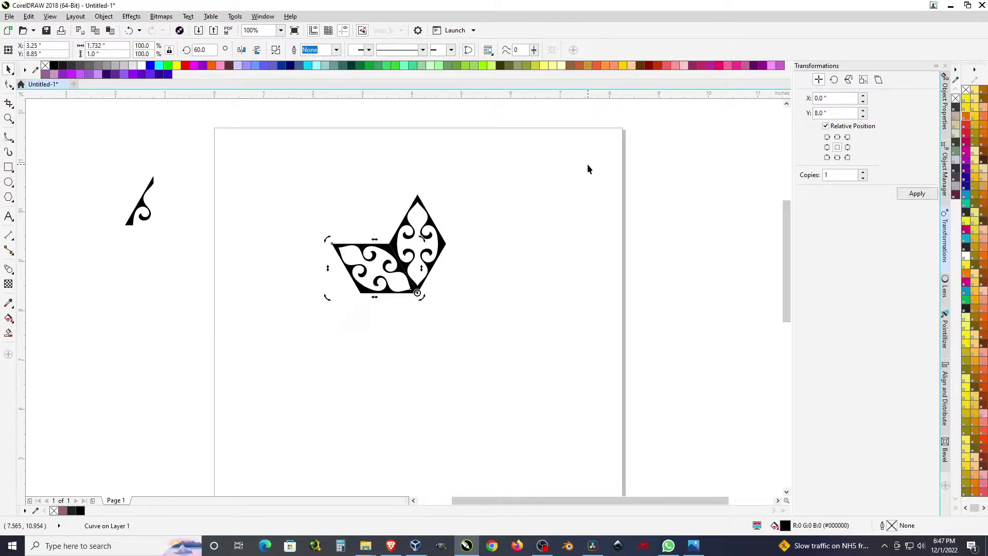
pyautogui.hotkey('ctrl', 'r')
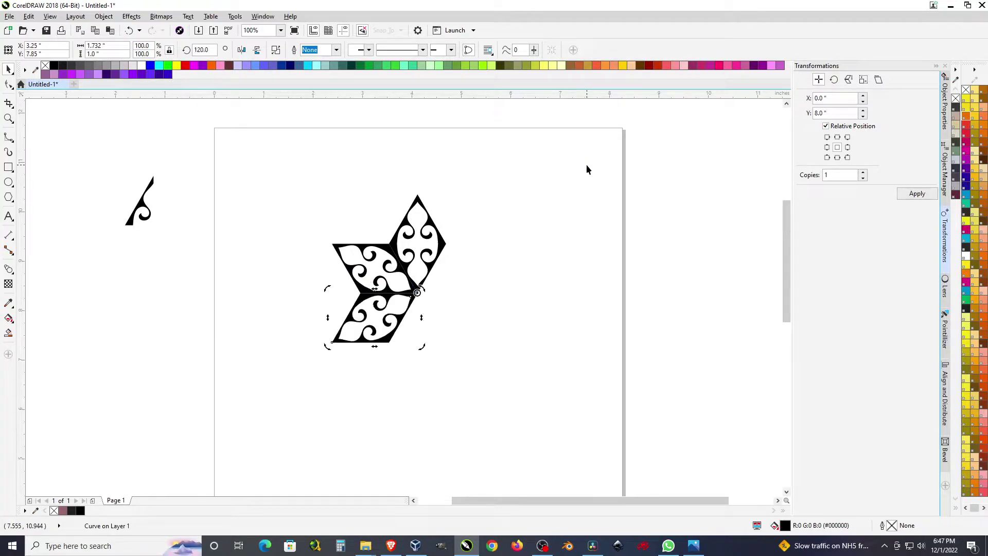
pyautogui.hotkey('ctrl', 'r')
pyautogui.hotkey('ctrl', 'r')
pyautogui.hotkey('ctrl', 'r')
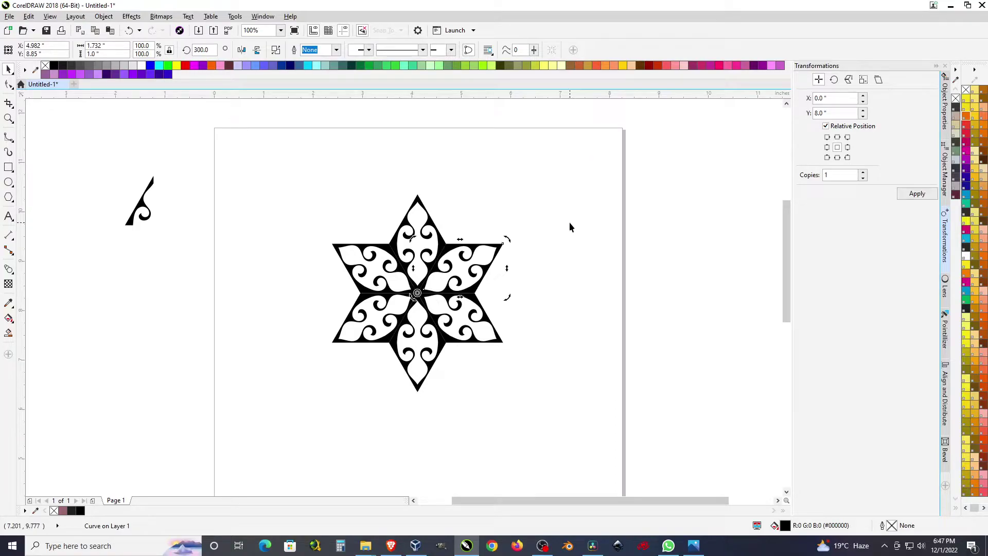
pyautogui.click(510, 254)
# - Rotate-copy an arm 60° around its top-right tip and repeat to start a new star
pyautogui.click(498, 248)
pyautogui.moveTo(416, 293); pyautogui.dragTo(503, 244)
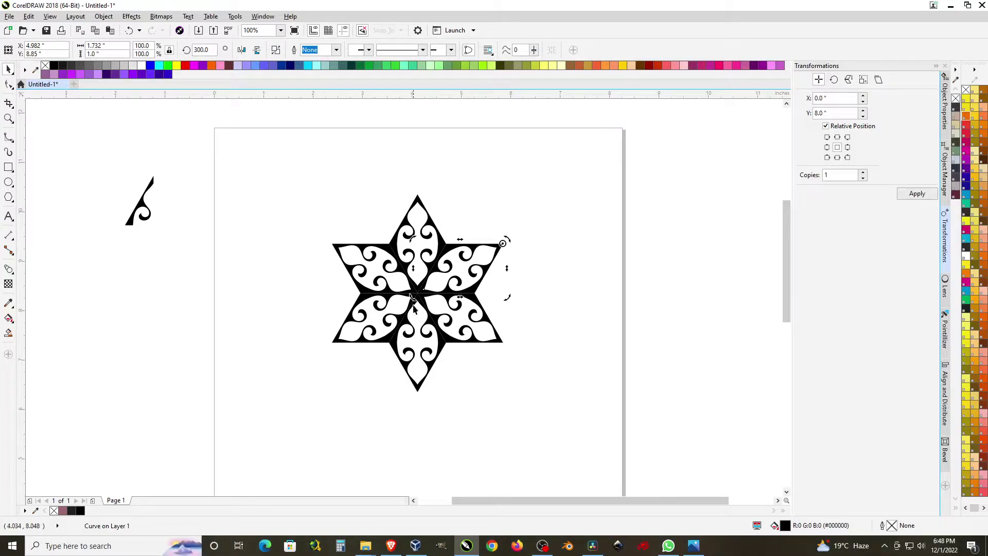
pyautogui.moveTo(411, 297); pyautogui.dragTo(423, 199)
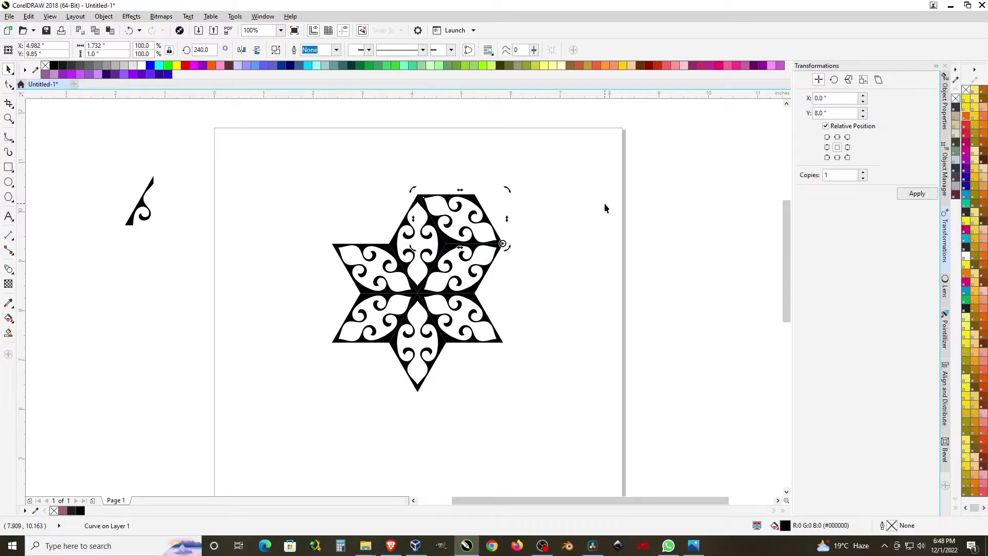
pyautogui.hotkey('ctrl', 'r')
pyautogui.hotkey('ctrl', 'r')
pyautogui.hotkey('ctrl', 'r')
pyautogui.hotkey('ctrl', 'r')
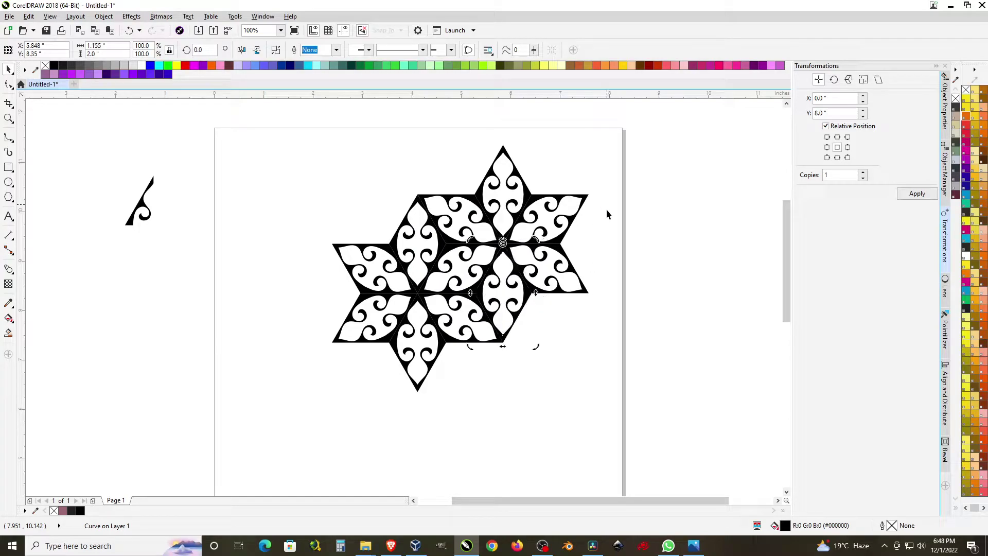
# - Rotate-copy the right-hand arm around its bottom corner and repeat with Ctrl+R
pyautogui.click(584, 292)
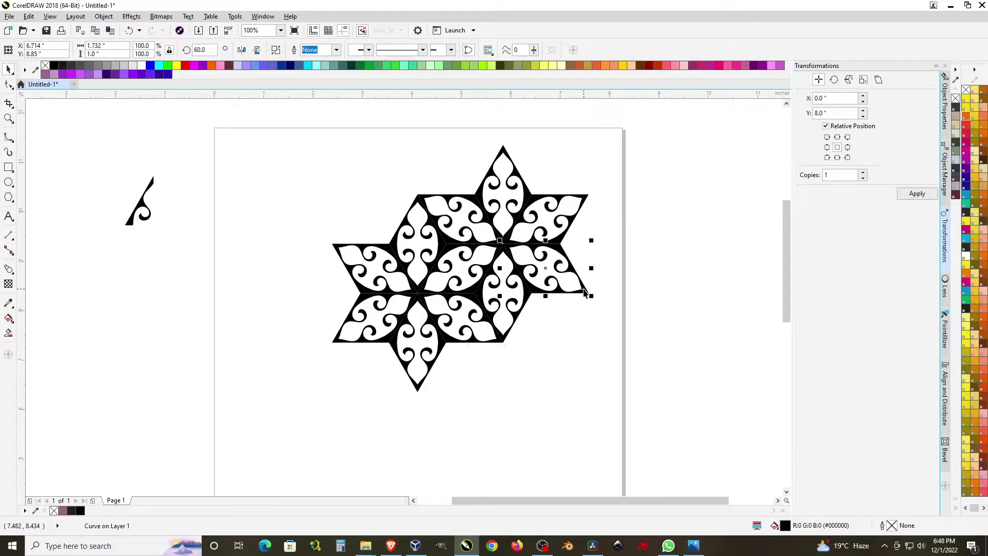
pyautogui.click(585, 291)
pyautogui.moveTo(587, 294); pyautogui.dragTo(595, 219)
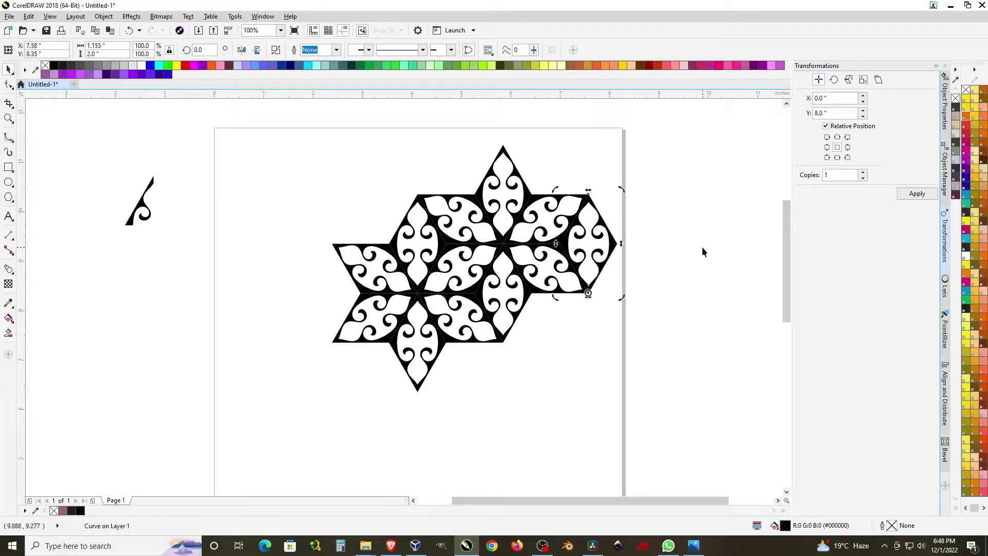
pyautogui.hotkey('ctrl', 'r')
pyautogui.hotkey('ctrl', 'r')
pyautogui.hotkey('ctrl', 'r')
pyautogui.hotkey('ctrl', 'r')
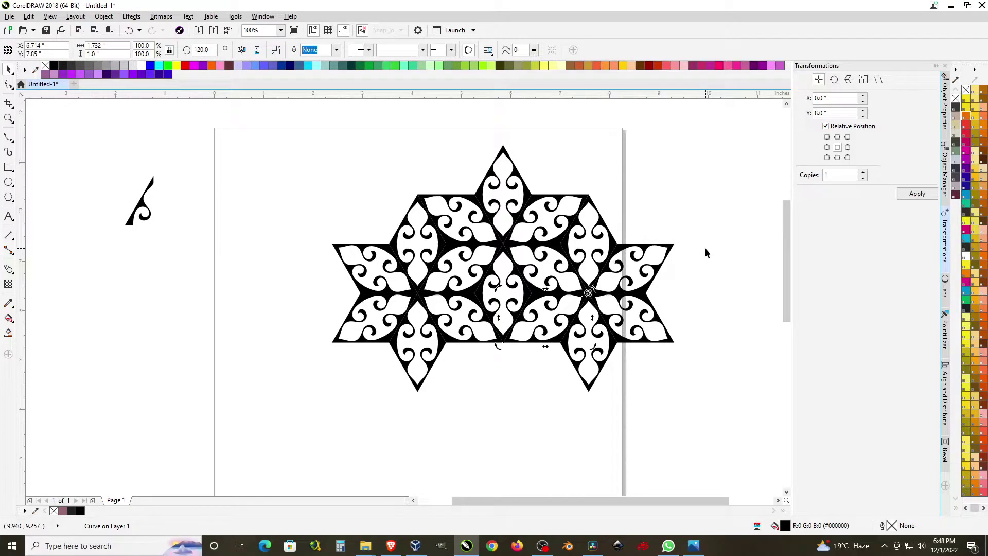
pyautogui.click(705, 248)
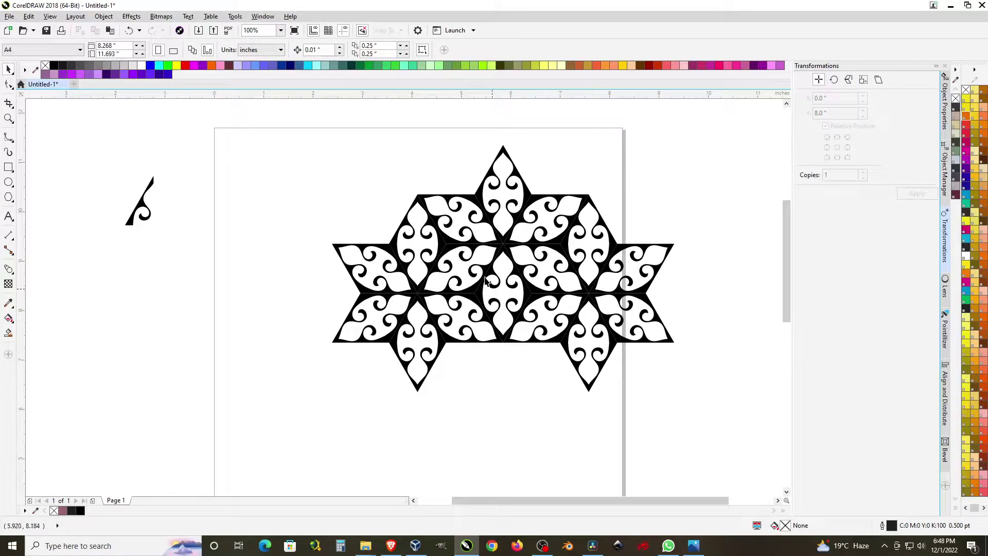
# - Rotate a copy of the left diamond piece and repeat it twice more with Ctrl+R
pyautogui.click(394, 243)
pyautogui.click(394, 243)
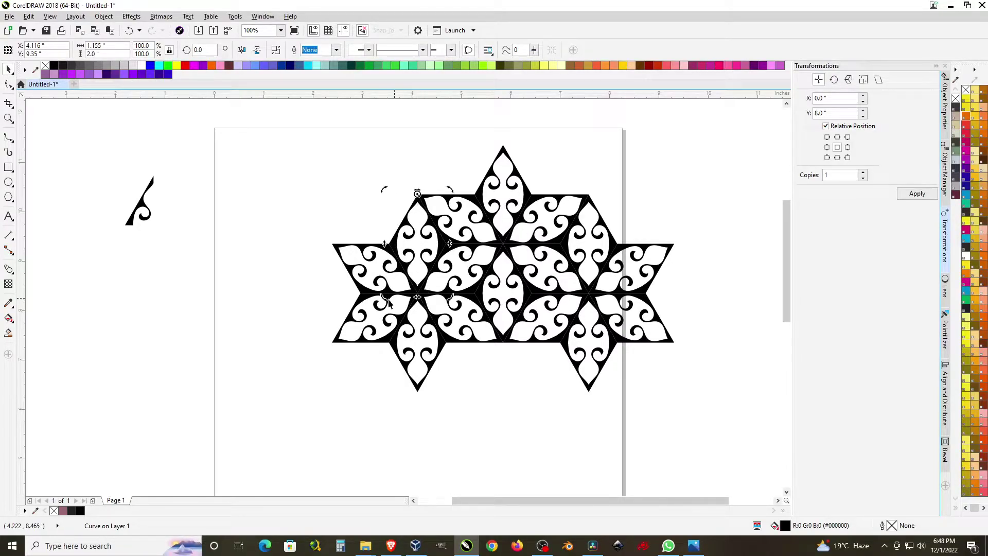
pyautogui.moveTo(383, 296); pyautogui.dragTo(357, 209)
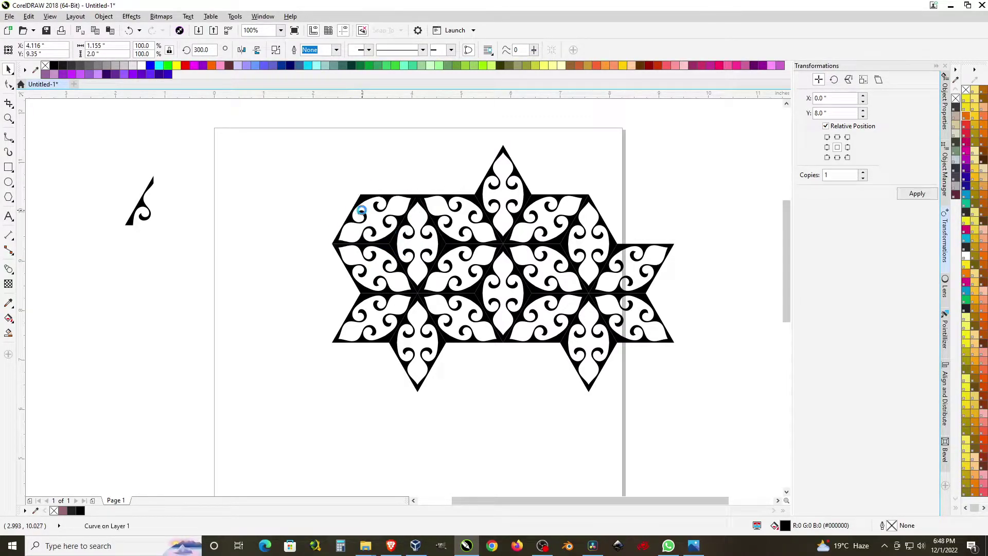
pyautogui.hotkey('ctrl', 'r')
pyautogui.hotkey('ctrl', 'r')
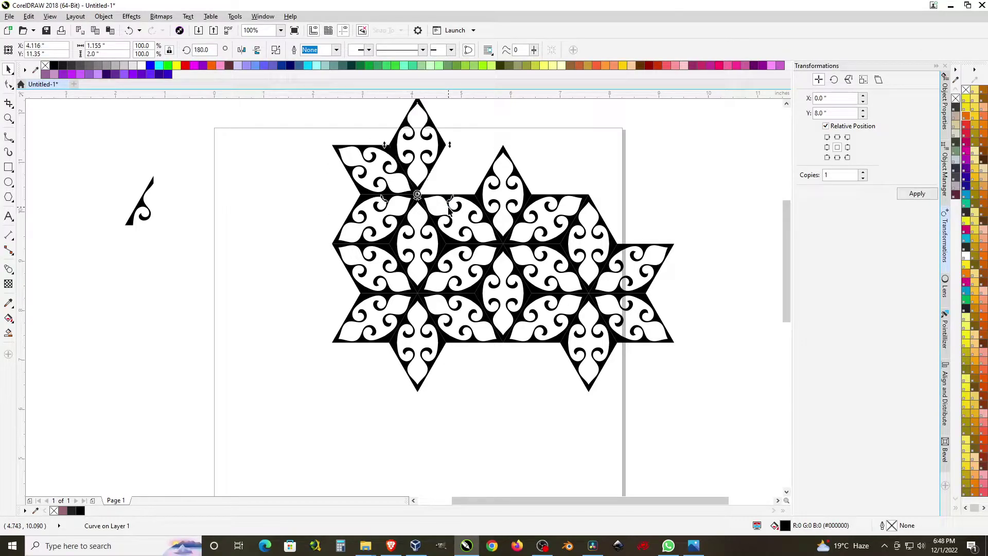
pyautogui.hotkey('ctrl', 'r')
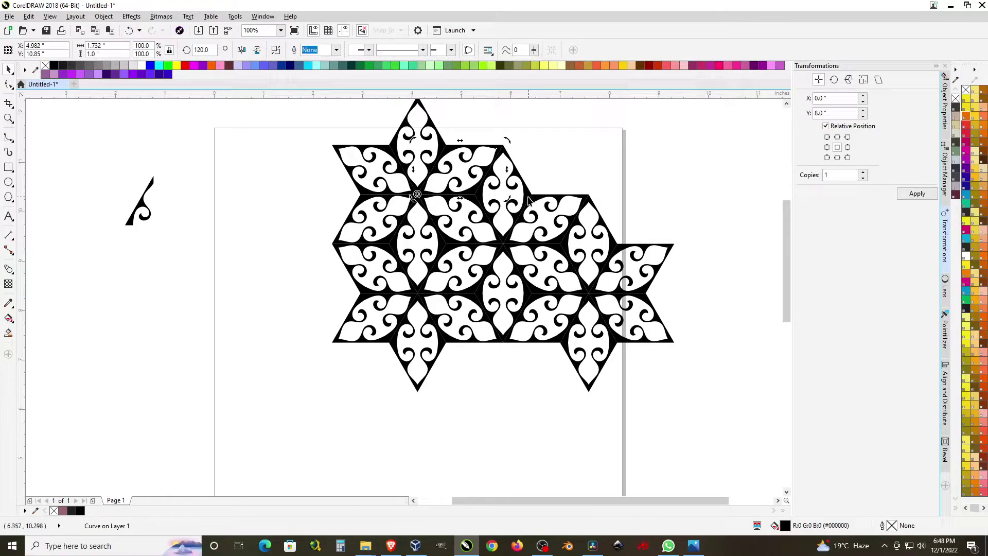
# - Rotate swirl-piece copies 60° about the right star's vertex to fill its upper arms
pyautogui.click(538, 200)
pyautogui.click(539, 198)
pyautogui.moveTo(545, 218); pyautogui.dragTo(500, 244)
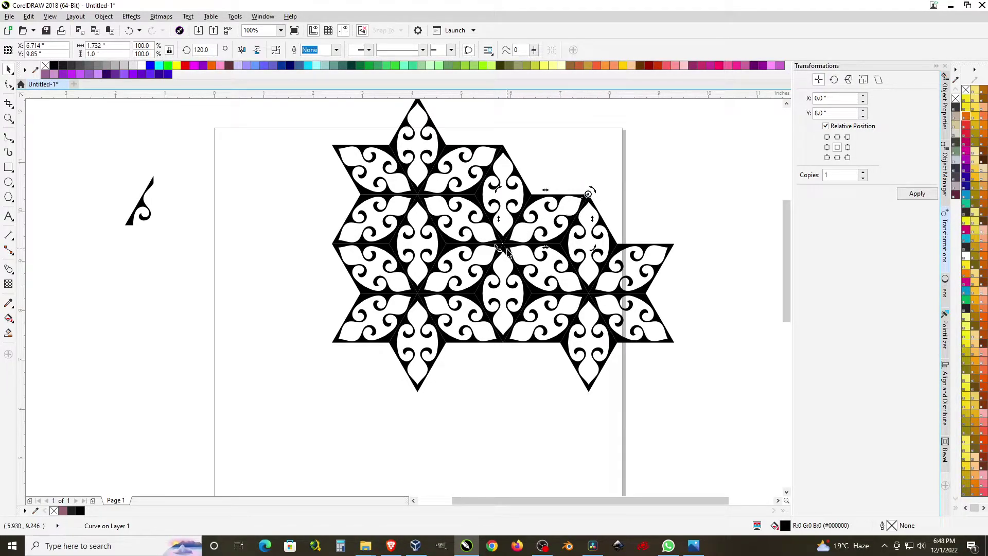
pyautogui.moveTo(505, 252); pyautogui.dragTo(497, 138)
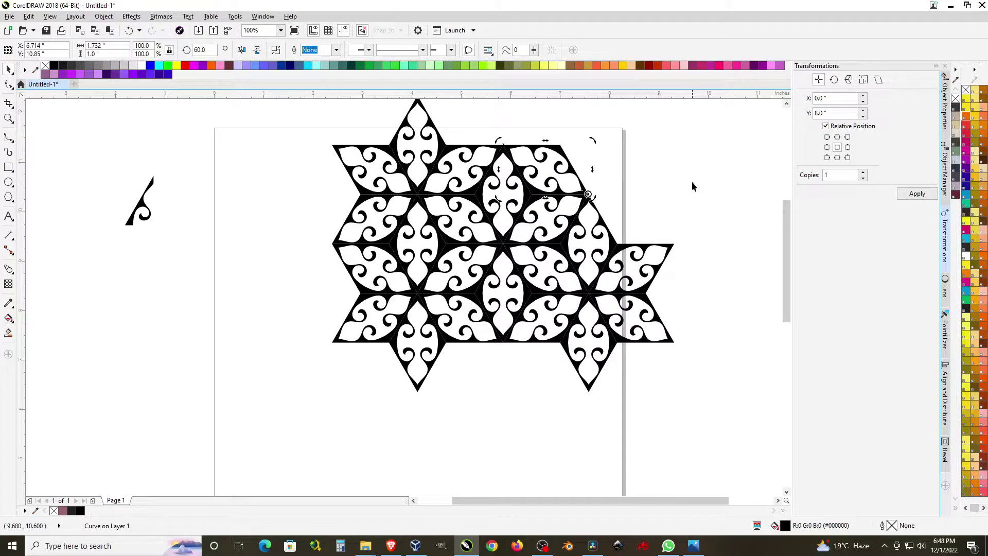
pyautogui.hotkey('ctrl', 'r')
pyautogui.hotkey('ctrl', 'r')
pyautogui.hotkey('ctrl', 'r')
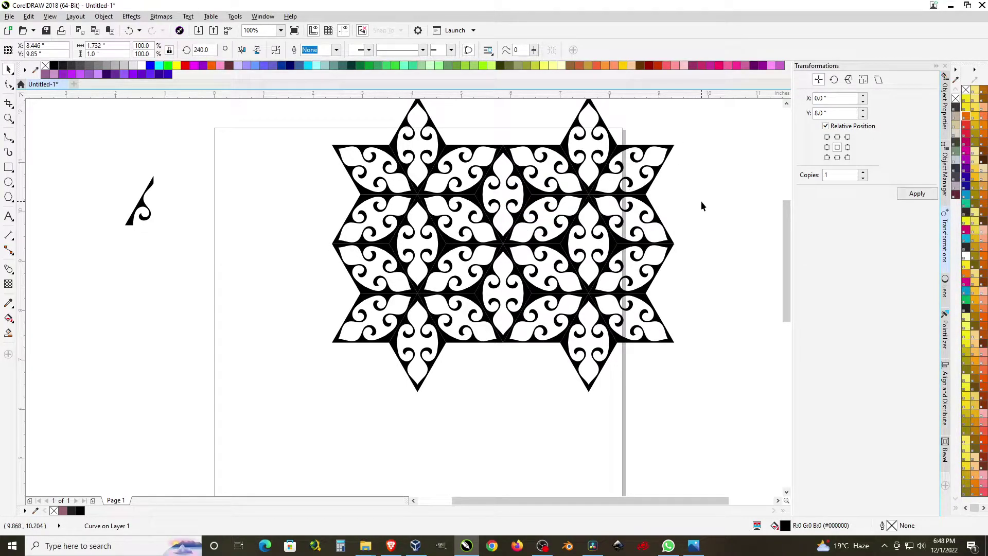
pyautogui.click(700, 202)
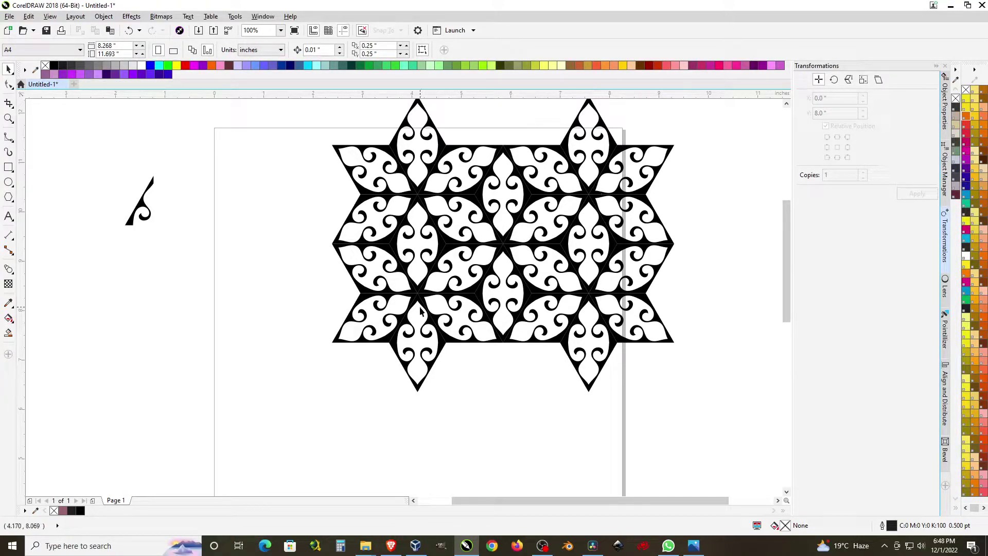
pyautogui.scroll(-1, 419, 307)
# - Give all 24 pattern pieces a 2.0 pt orange outline and no fill
pyautogui.moveTo(349, 173); pyautogui.dragTo(636, 430)
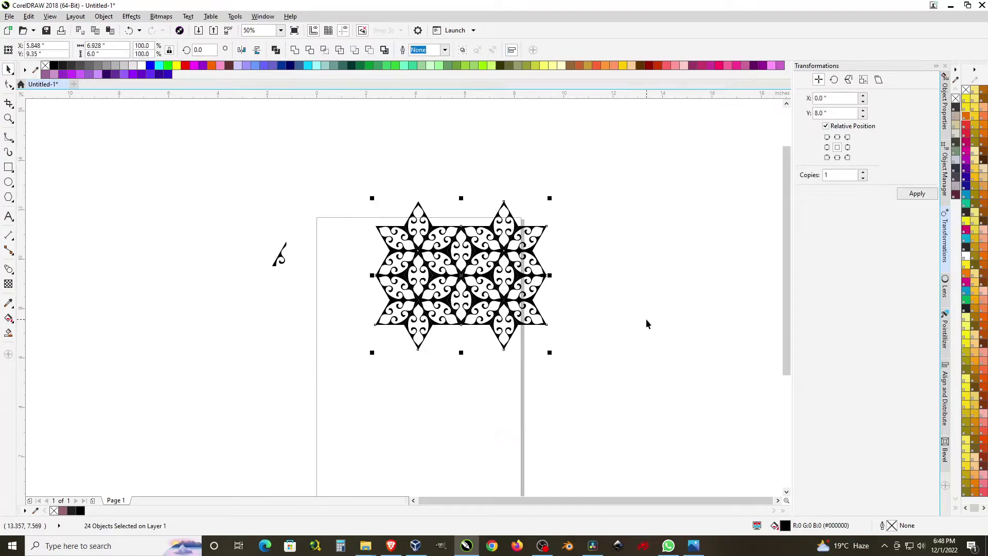
pyautogui.rightClick(579, 65)
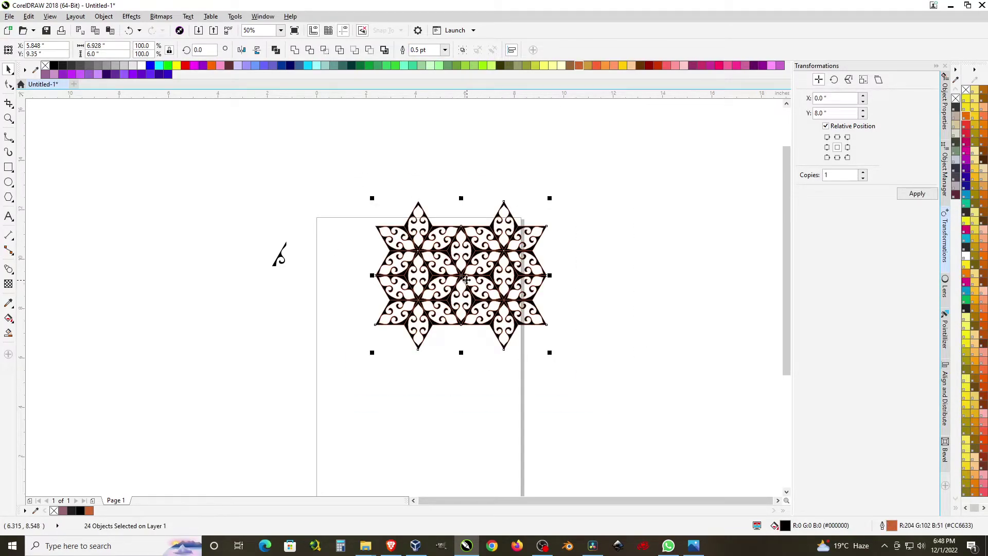
pyautogui.scroll(1, 466, 279)
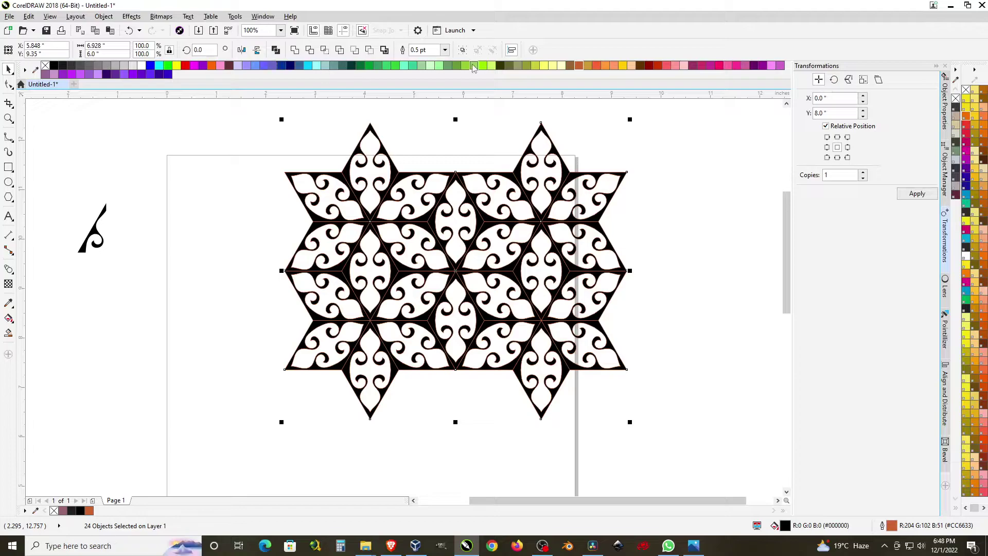
pyautogui.click(432, 49)
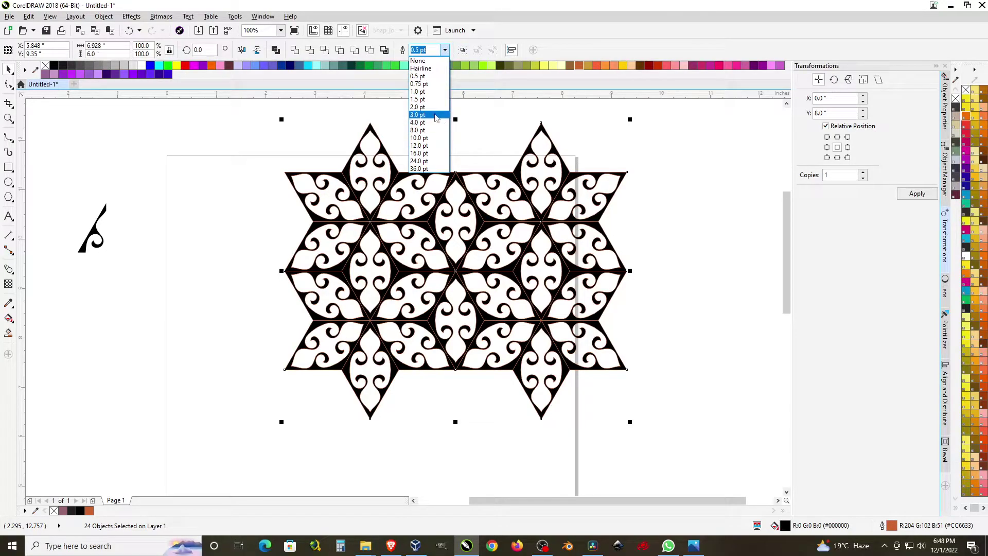
pyautogui.click(433, 107)
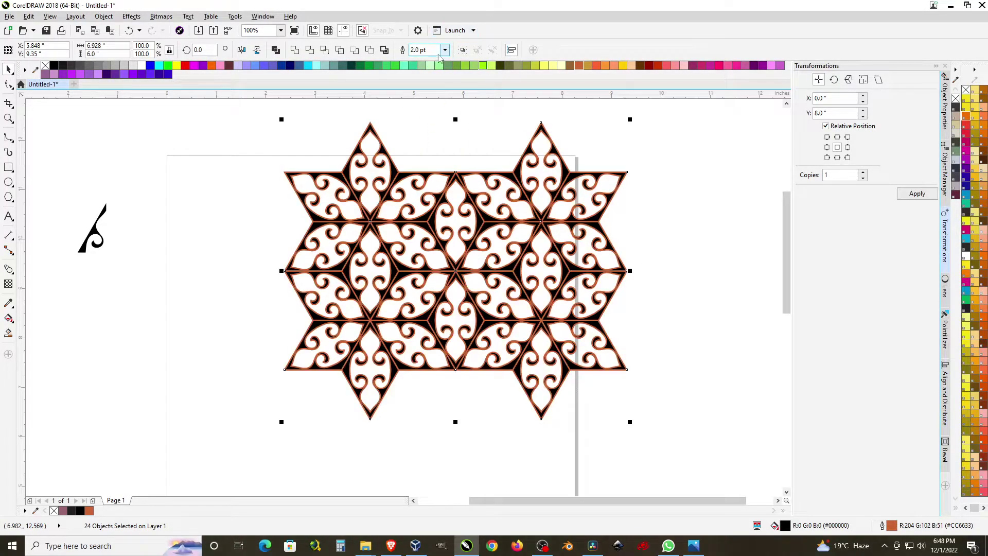
pyautogui.scroll(2, 461, 270)
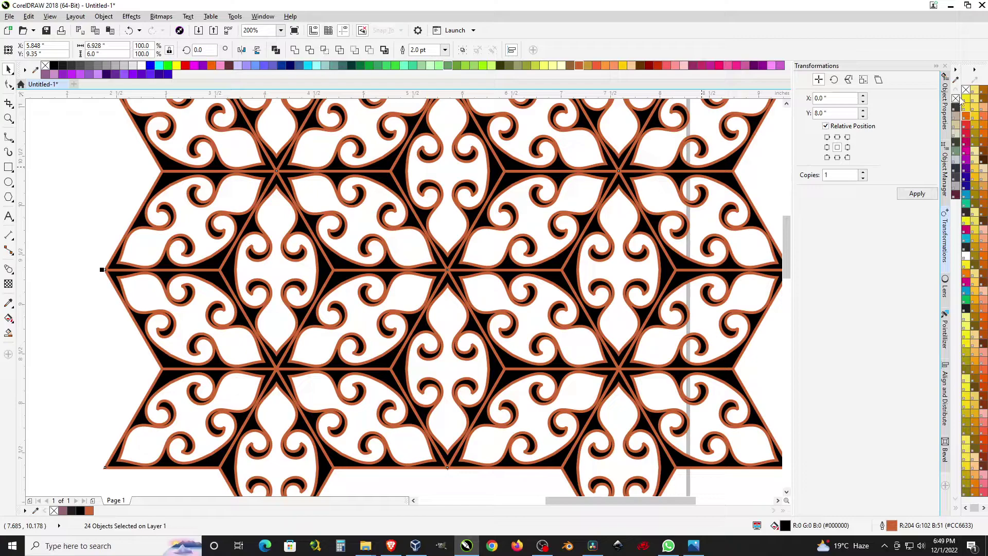
pyautogui.click(956, 99)
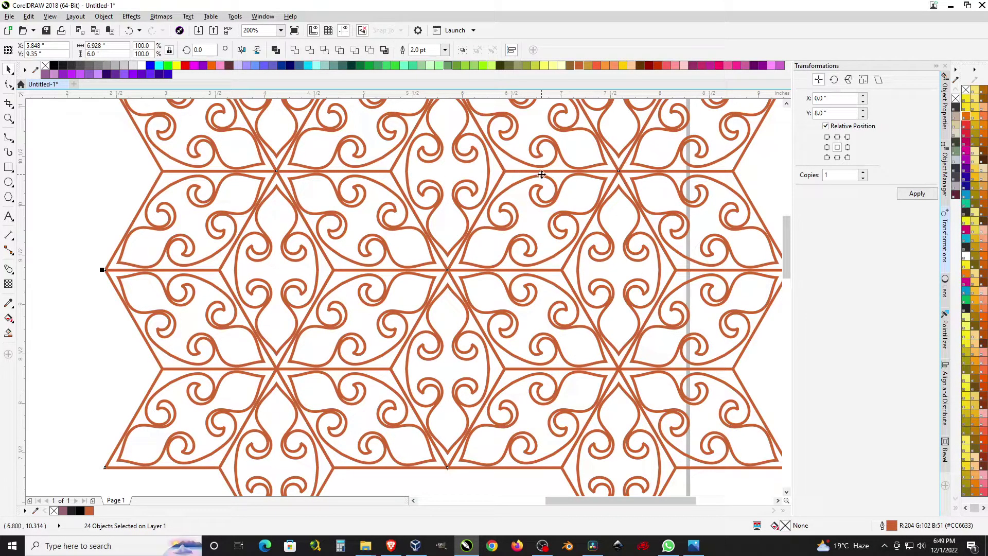
# - Marquee-select the whole star pattern, fill it black, and deselect
pyautogui.scroll(-2, 389, 204)
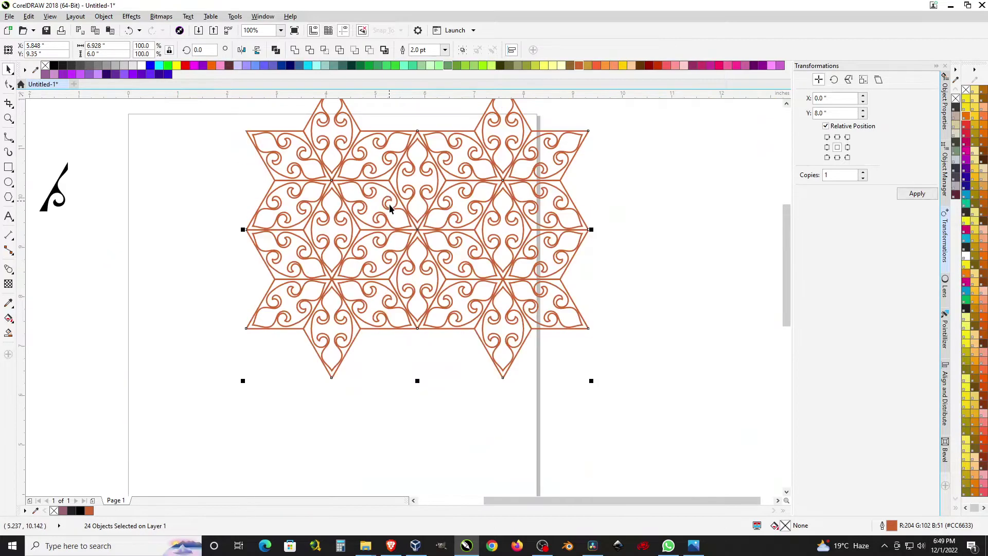
pyautogui.scroll(-2, 389, 204)
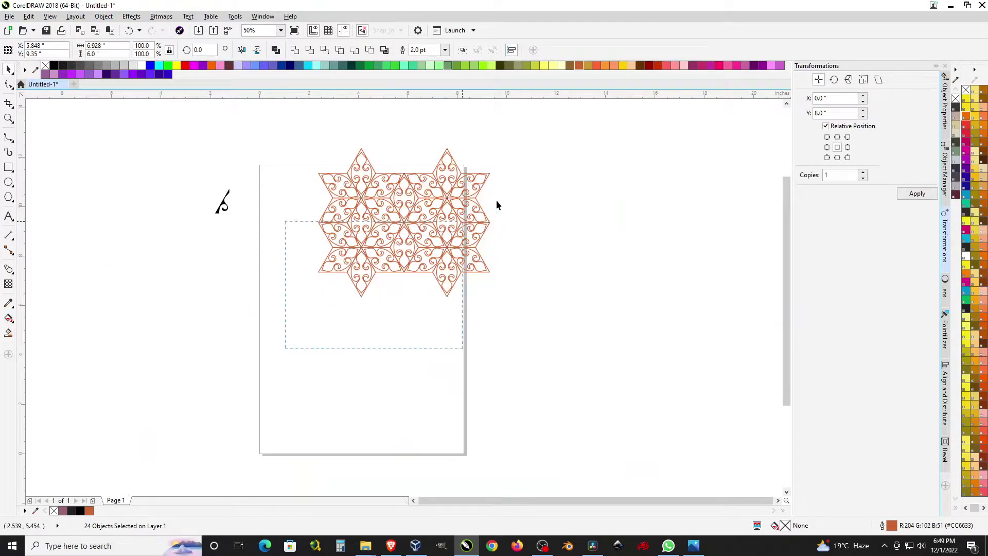
pyautogui.moveTo(496, 204); pyautogui.dragTo(553, 116)
pyautogui.click(53, 65)
pyautogui.press('Escape')
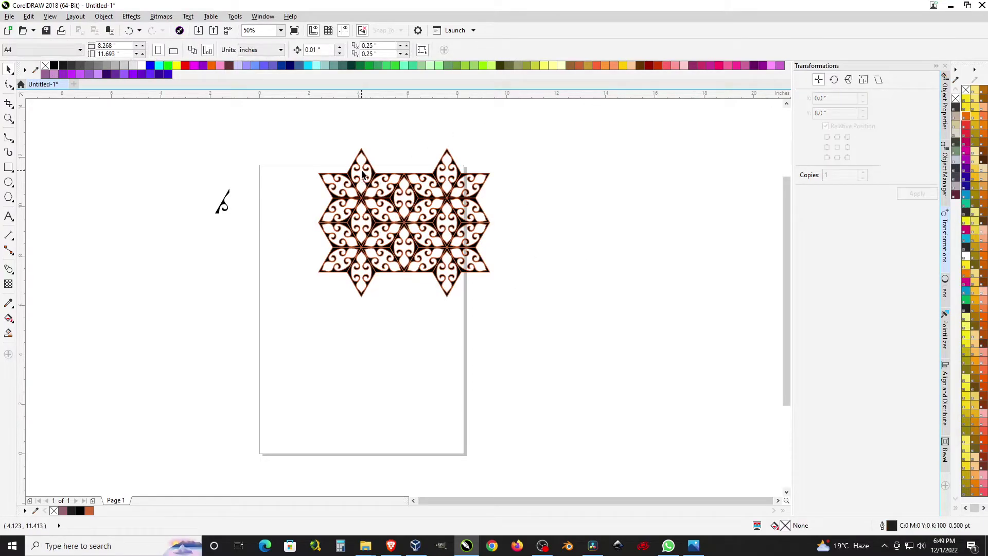
# - Move one diamond swirl piece to the left of the page and check its height
pyautogui.moveTo(359, 176); pyautogui.dragTo(220, 198)
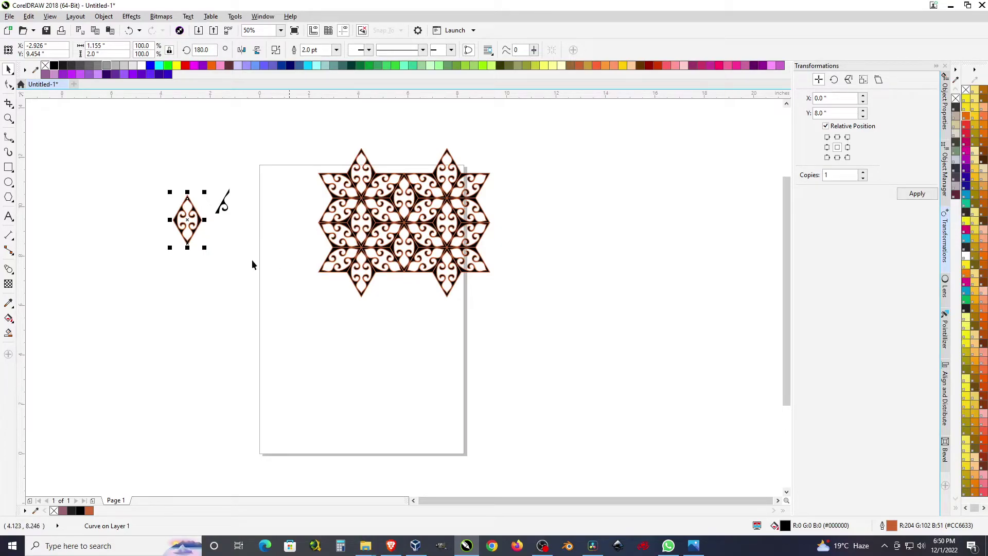
pyautogui.click(90, 54)
# - Draw a rectangle below the star pattern and enter height 2, starting the width
pyautogui.click(9, 167)
pyautogui.moveTo(292, 331); pyautogui.dragTo(466, 395)
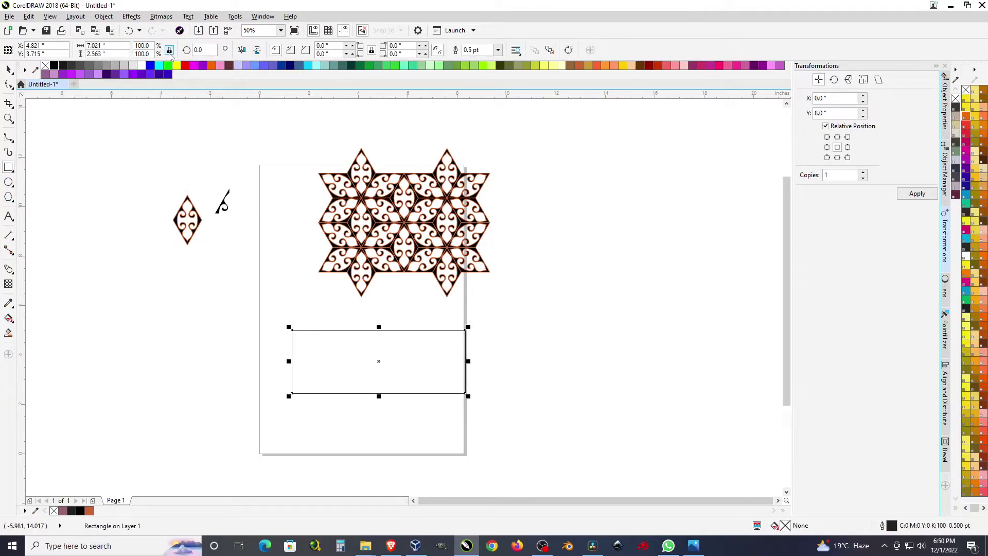
pyautogui.moveTo(110, 53); pyautogui.dragTo(77, 54)
pyautogui.write('2')
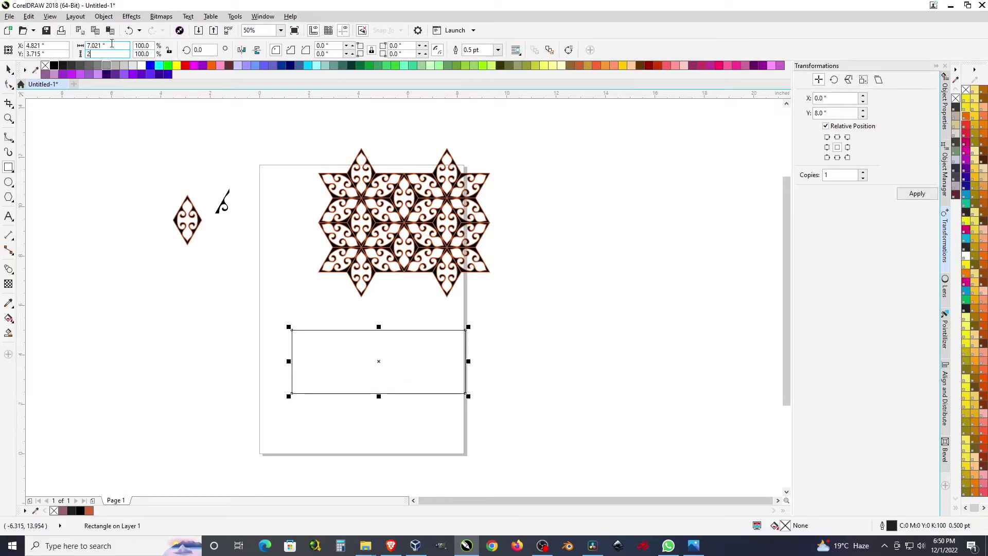
pyautogui.hotkey('shift', 'Tab')
pyautogui.write('1')
# - Apply the 1.155 × 2 inch size and rotate the rectangle 270° to lie landscape
pyautogui.press('Return')
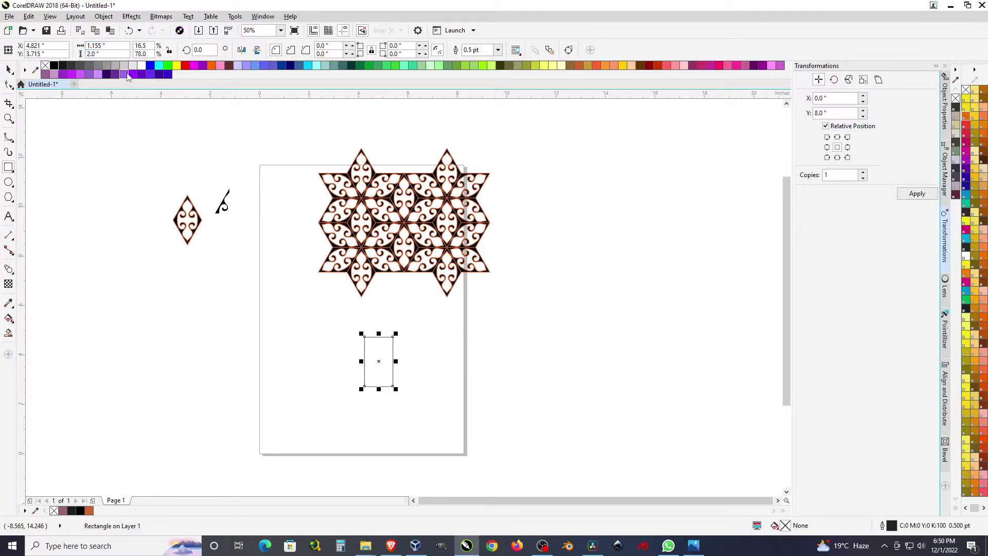
pyautogui.click(9, 67)
pyautogui.click(371, 360)
pyautogui.moveTo(399, 333); pyautogui.dragTo(414, 387)
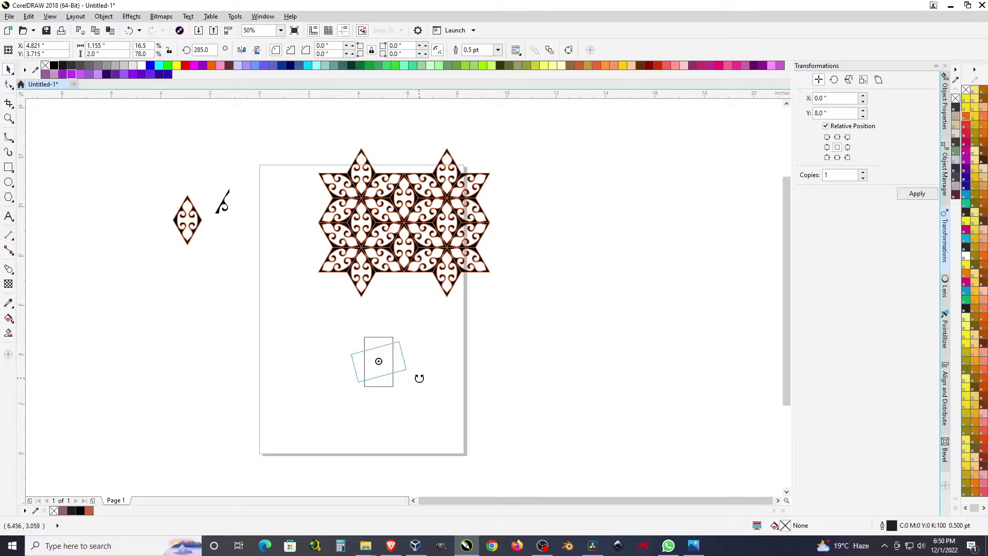
pyautogui.click(360, 428)
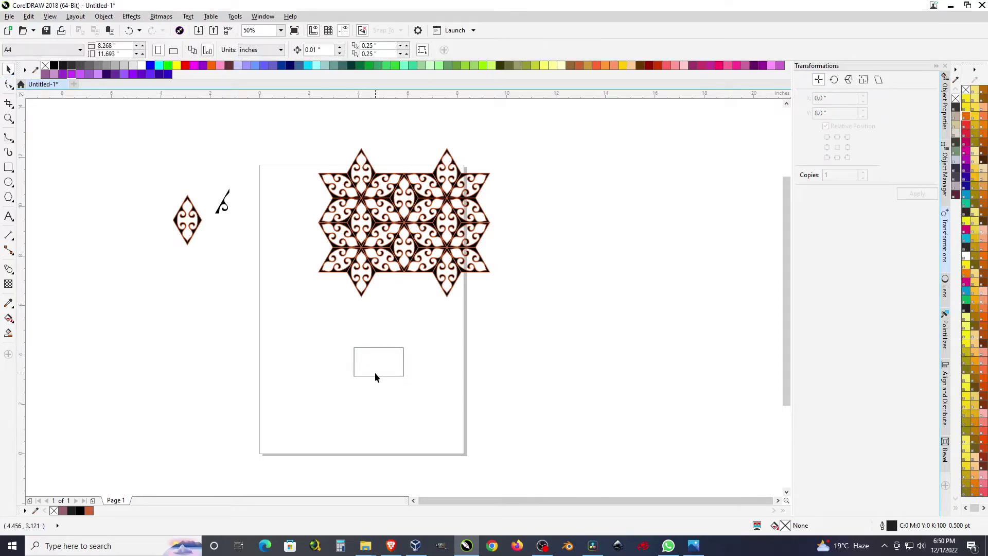
pyautogui.scroll(1, 374, 372)
pyautogui.scroll(1, 379, 370)
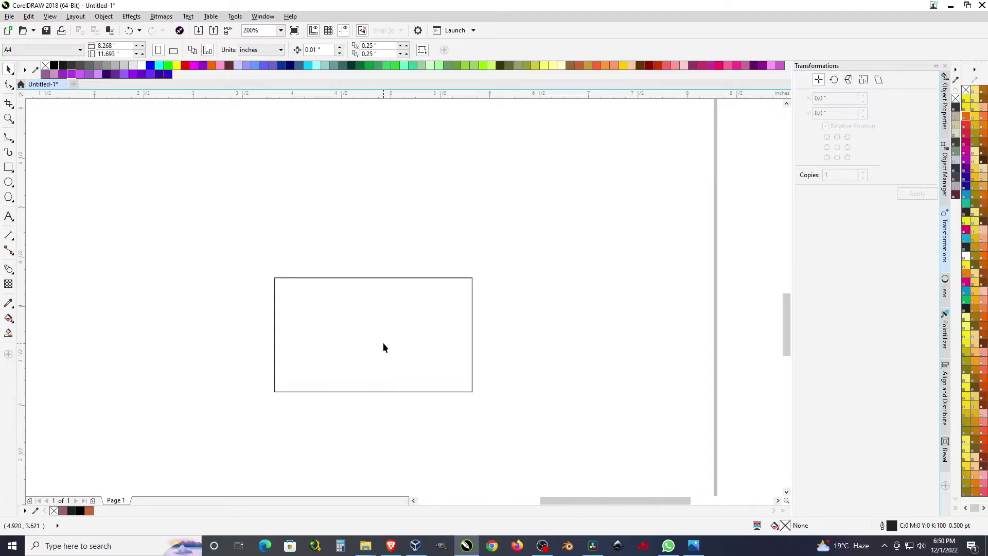
pyautogui.click(384, 344)
pyautogui.scroll(-2, 384, 343)
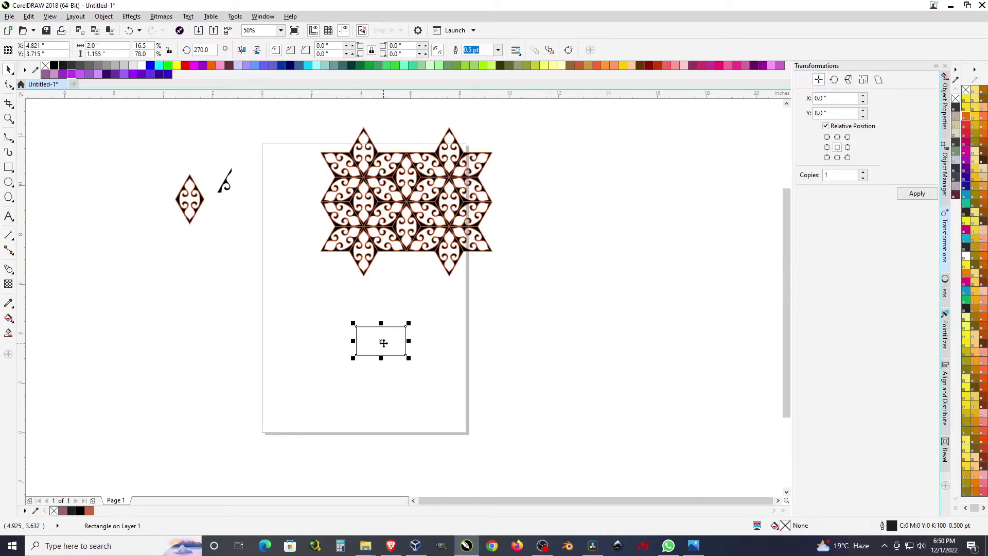
# - Group the 24 star-pattern pieces and remove their orange outline
pyautogui.moveTo(289, 110)
pyautogui.mouseDown()
pyautogui.moveTo(527, 287)
pyautogui.moveTo(524, 278)
pyautogui.mouseUp()
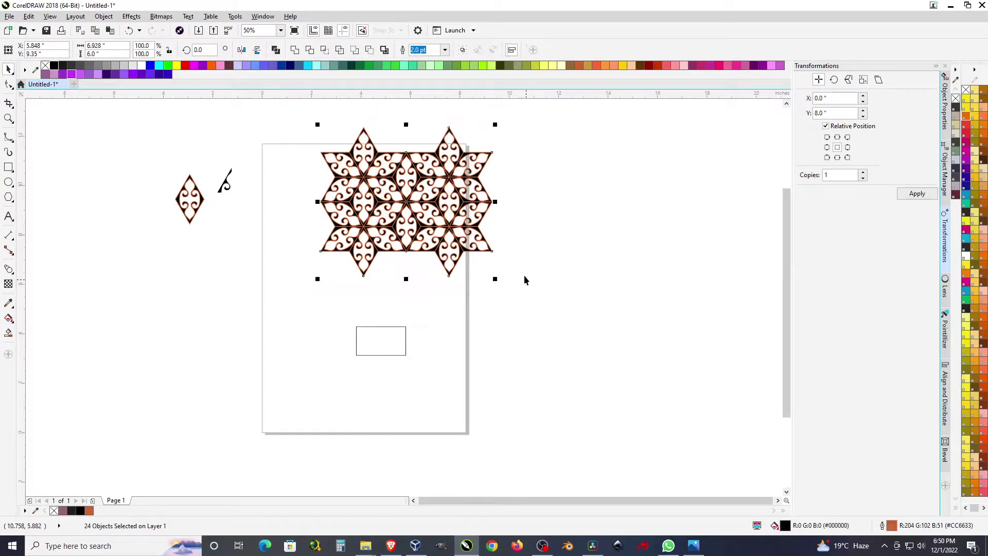
pyautogui.hotkey('ctrl', 'g')
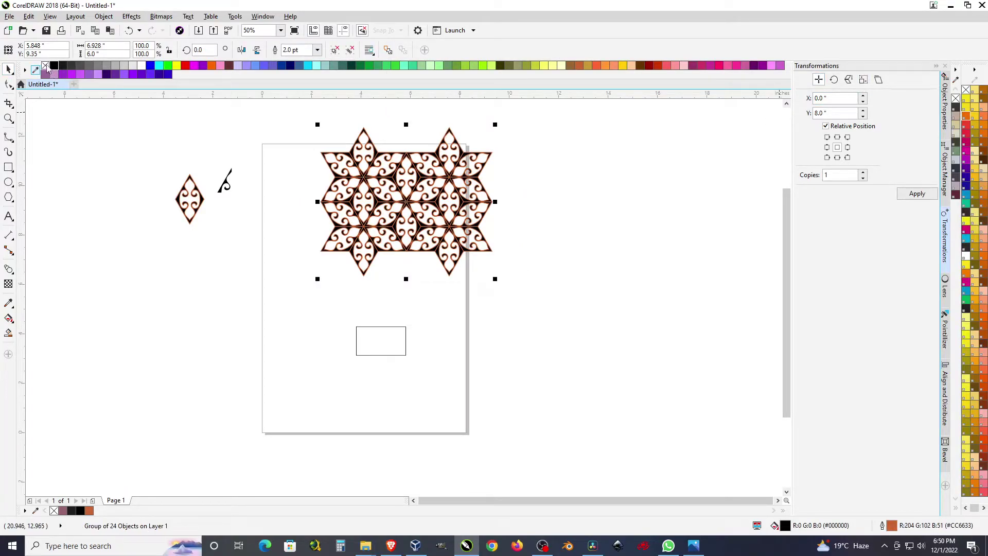
pyautogui.rightClick(45, 66)
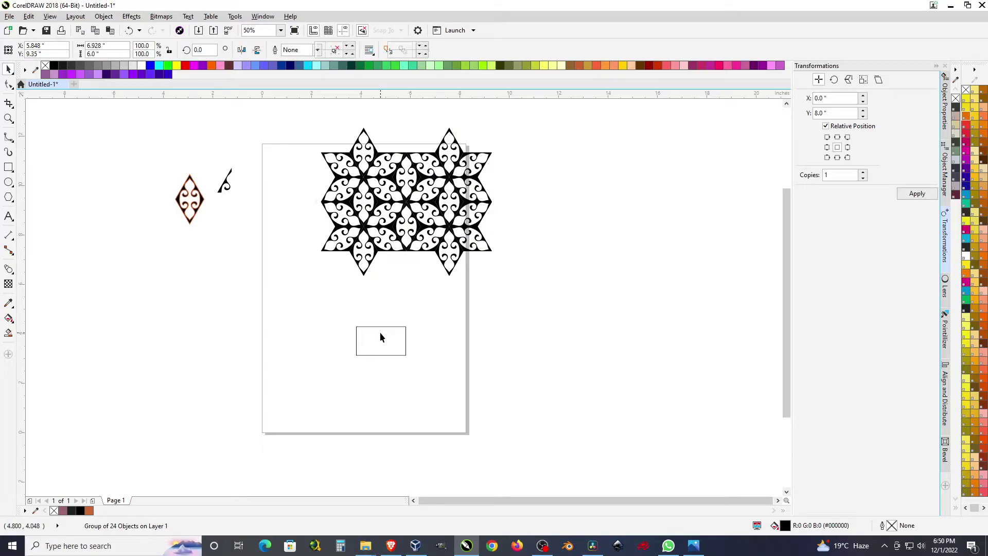
# - Move the old rectangle up and reposition the small swirl curve onto the page
pyautogui.moveTo(381, 331); pyautogui.dragTo(386, 223)
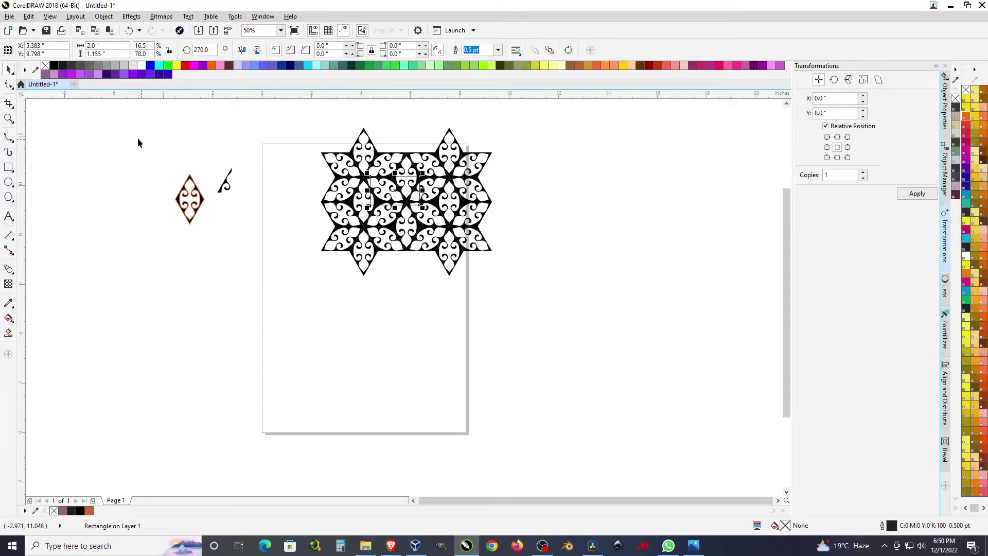
pyautogui.moveTo(121, 133); pyautogui.dragTo(245, 306)
pyautogui.click(215, 207)
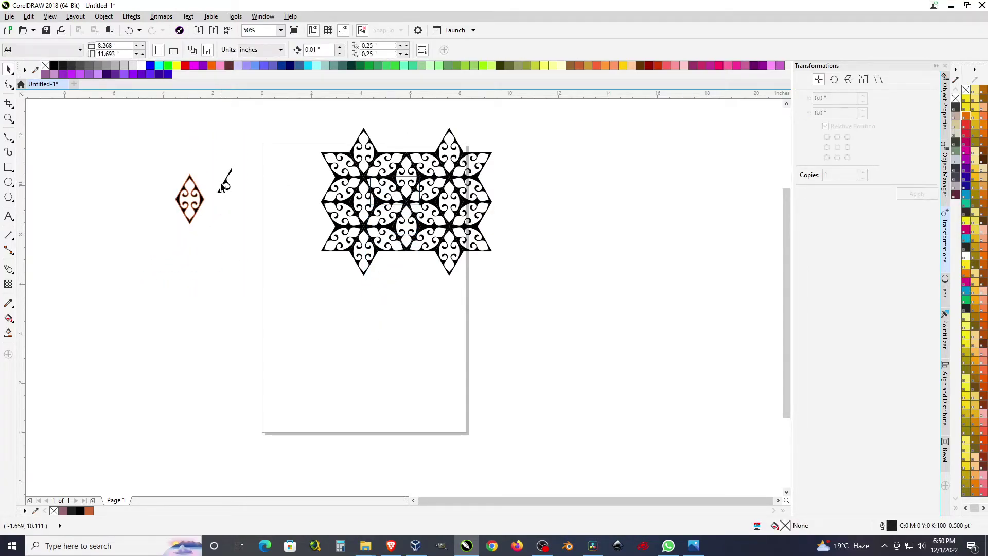
pyautogui.moveTo(225, 187); pyautogui.dragTo(393, 281)
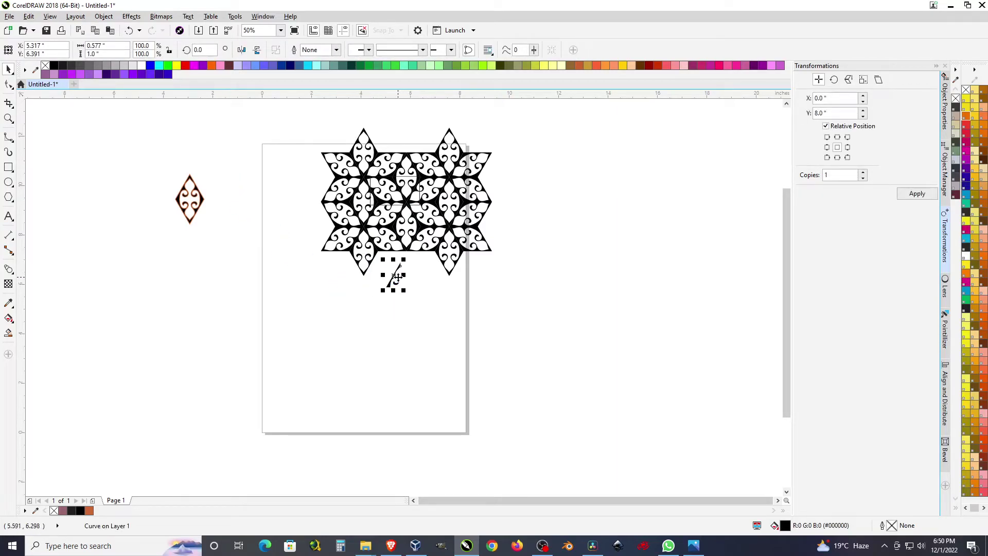
pyautogui.moveTo(397, 278); pyautogui.dragTo(235, 143)
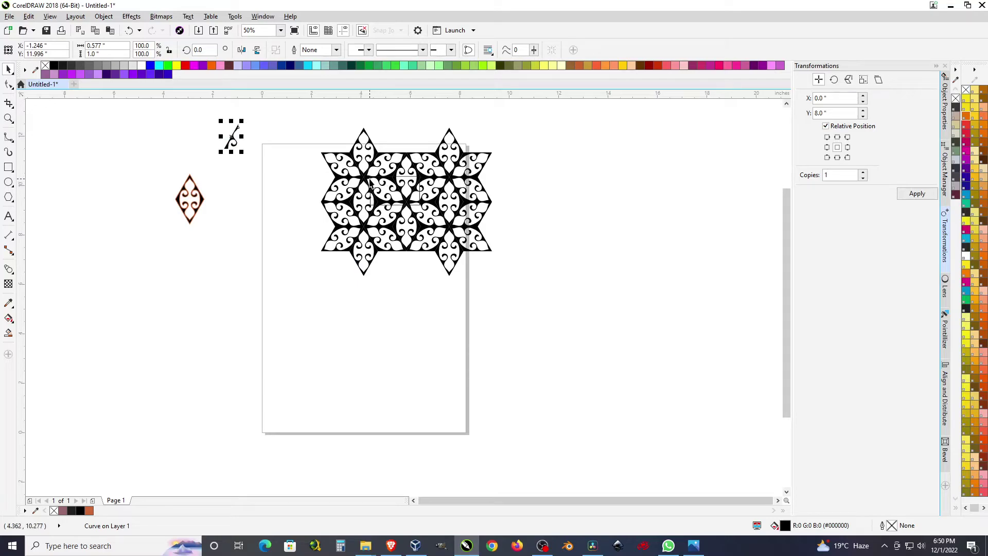
# - Draw a new rectangle and centre both it and the star pattern group on the page
pyautogui.press('F6')
pyautogui.moveTo(527, 193); pyautogui.dragTo(578, 222)
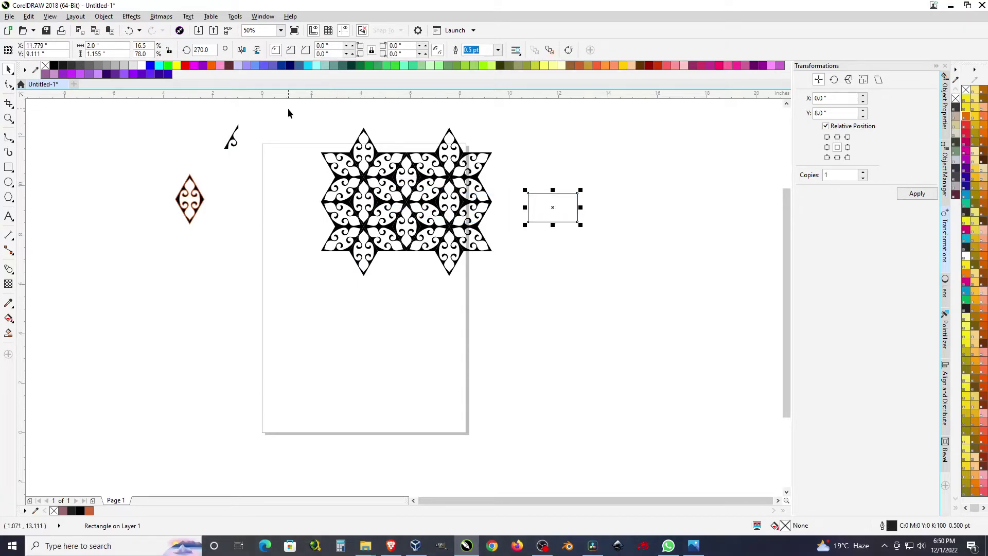
pyautogui.moveTo(289, 111); pyautogui.dragTo(503, 345)
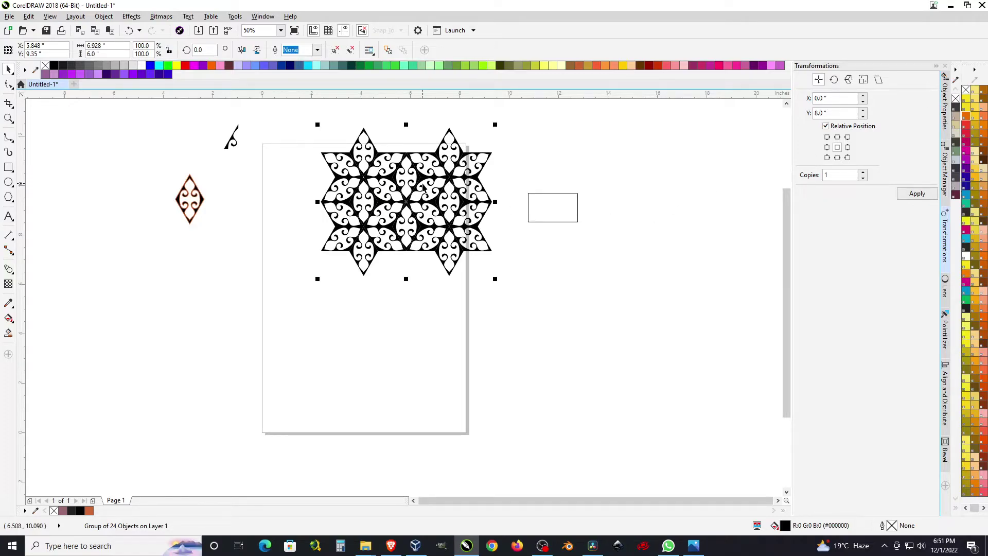
pyautogui.press('p')
pyautogui.click(566, 209)
pyautogui.press('p')
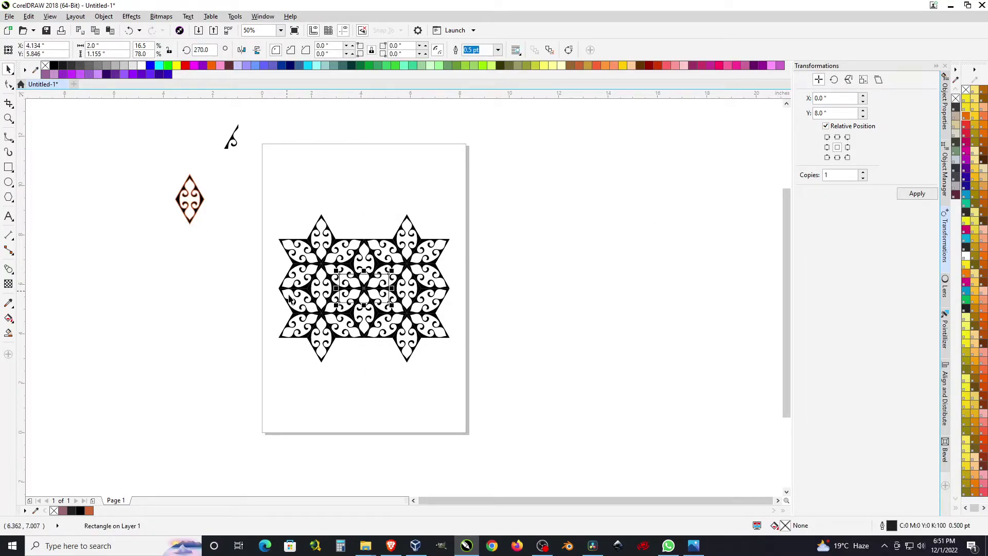
# - Size the centred rectangle to 3.465 by 2 inches
pyautogui.scroll(1, 329, 297)
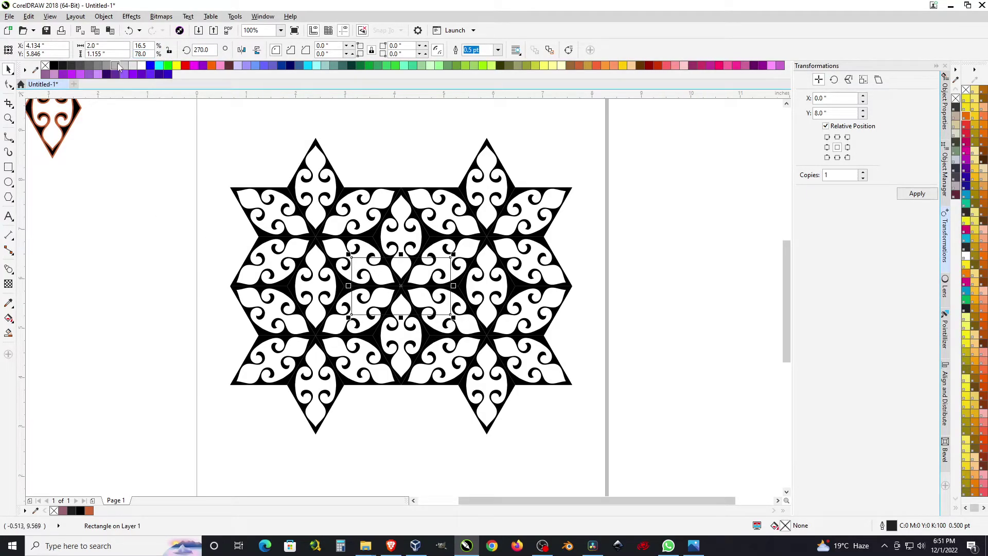
pyautogui.click(99, 53)
pyautogui.write('2')
pyautogui.hotkey('shift', 'Tab')
pyautogui.write('1')
pyautogui.press('Return')
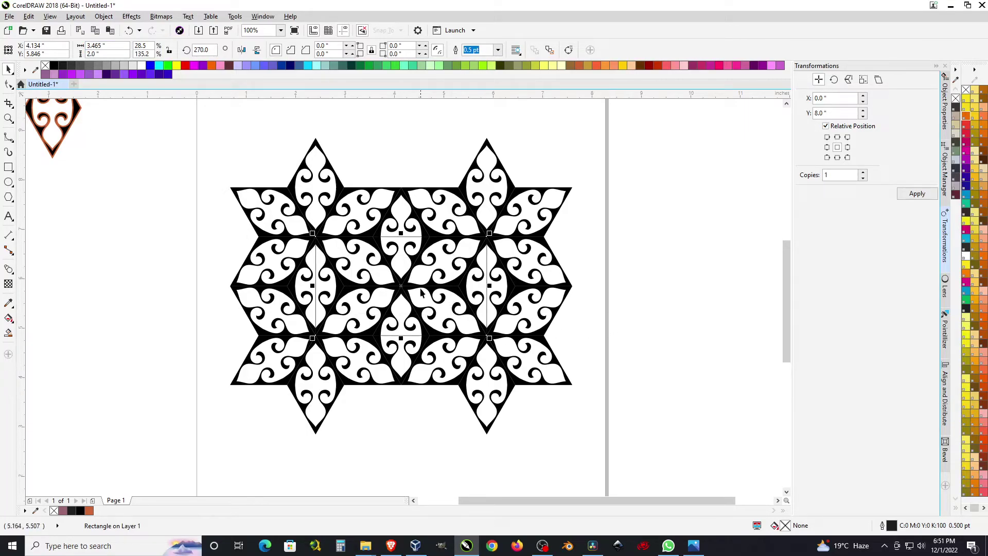
pyautogui.scroll(-2, 274, 163)
# - PowerClip the star pattern inside the rectangle and remove the tile's outline
pyautogui.moveTo(274, 163); pyautogui.dragTo(613, 418)
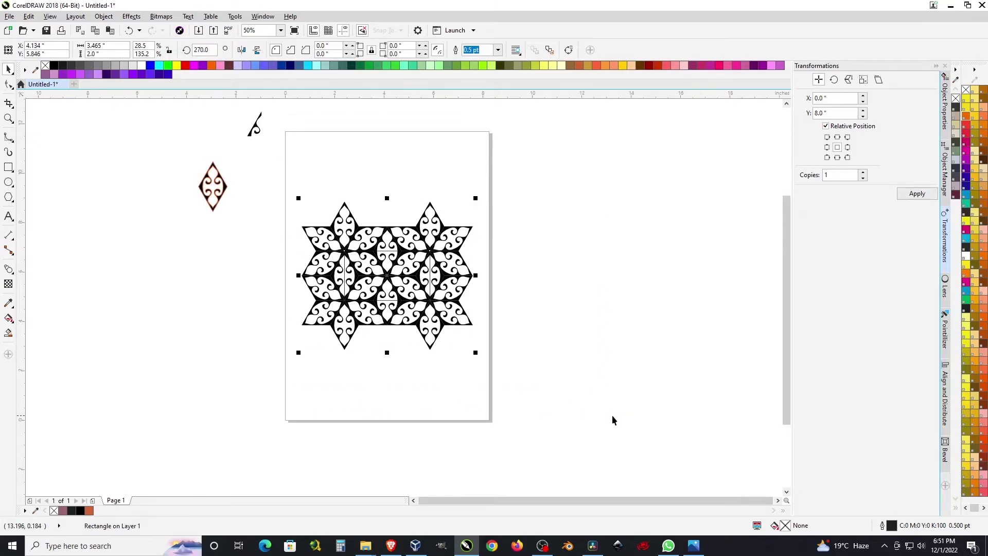
pyautogui.click(562, 377)
pyautogui.scroll(2, 333, 261)
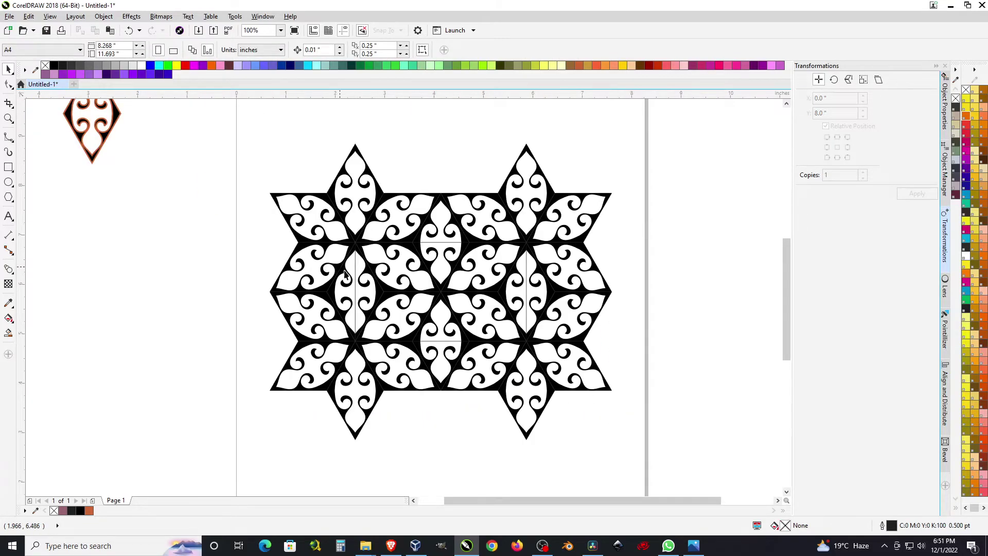
pyautogui.rightClick(504, 201)
pyautogui.press('Escape')
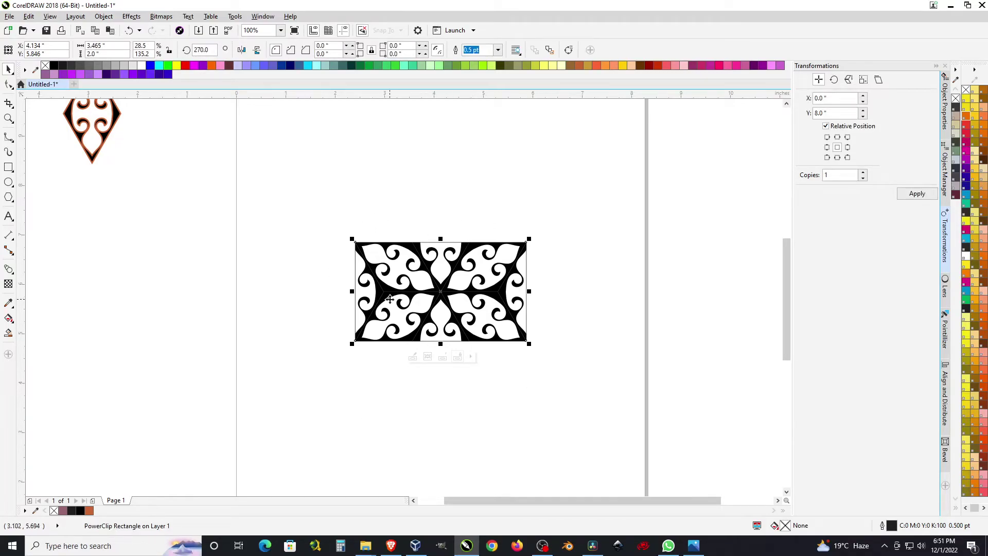
pyautogui.rightClick(955, 98)
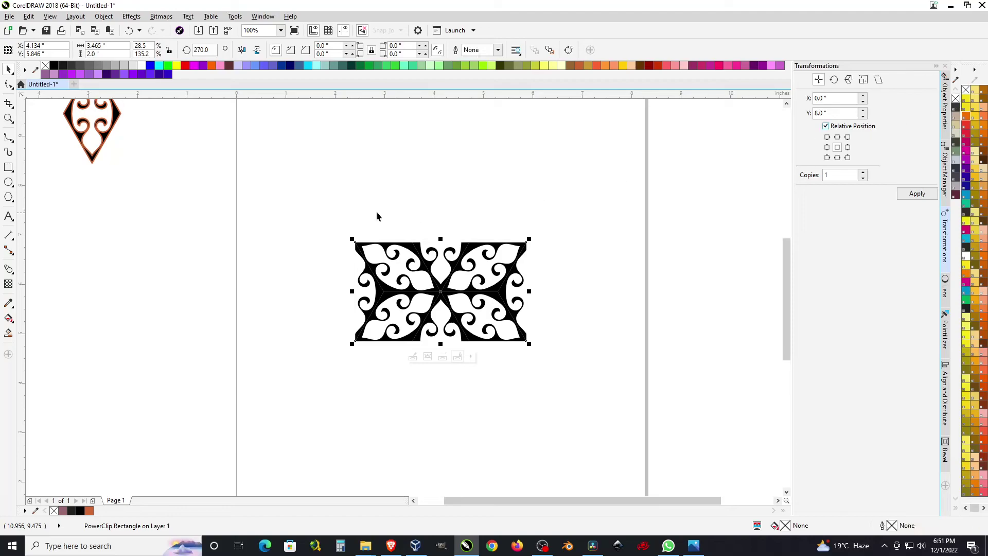
pyautogui.scroll(-2, 363, 206)
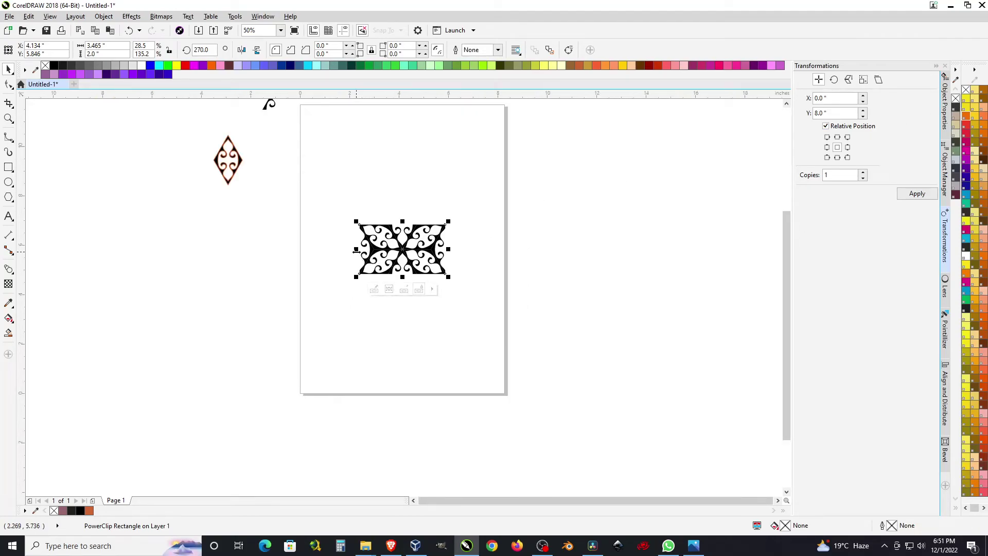
# - Build mirrored tile copies right and below until the block holds eight tiles
pyautogui.moveTo(355, 249); pyautogui.dragTo(470, 269)
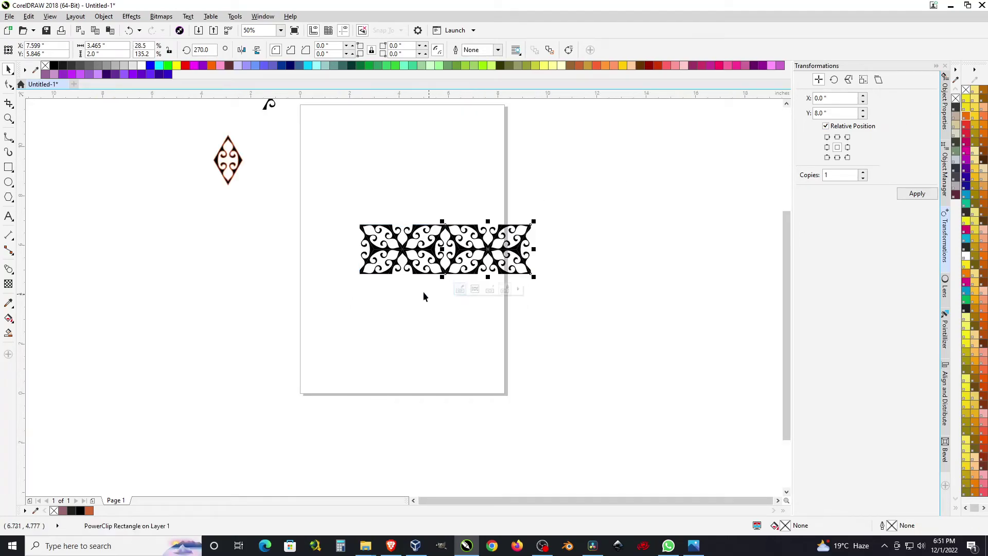
pyautogui.moveTo(352, 204); pyautogui.dragTo(538, 281)
pyautogui.moveTo(444, 221); pyautogui.dragTo(447, 303)
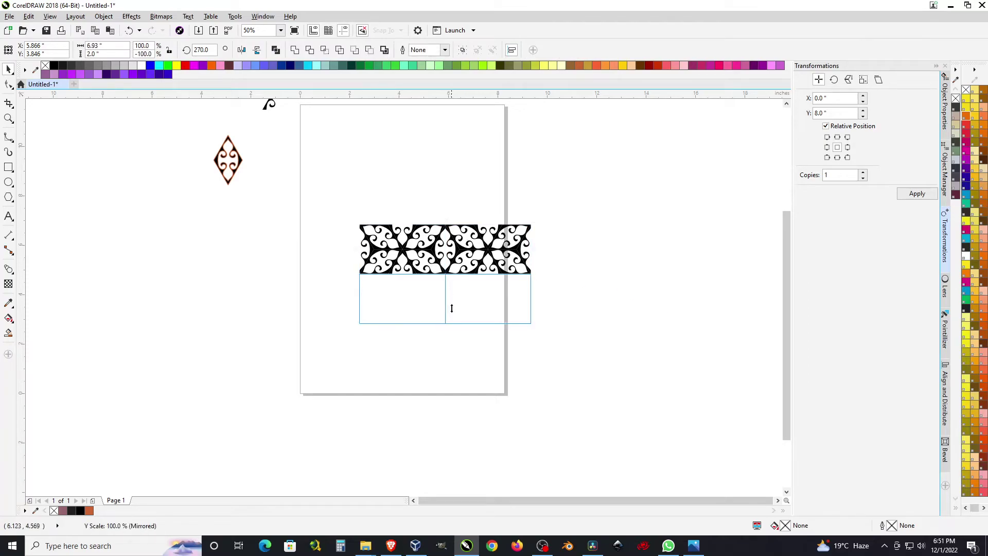
pyautogui.moveTo(333, 188); pyautogui.dragTo(612, 406)
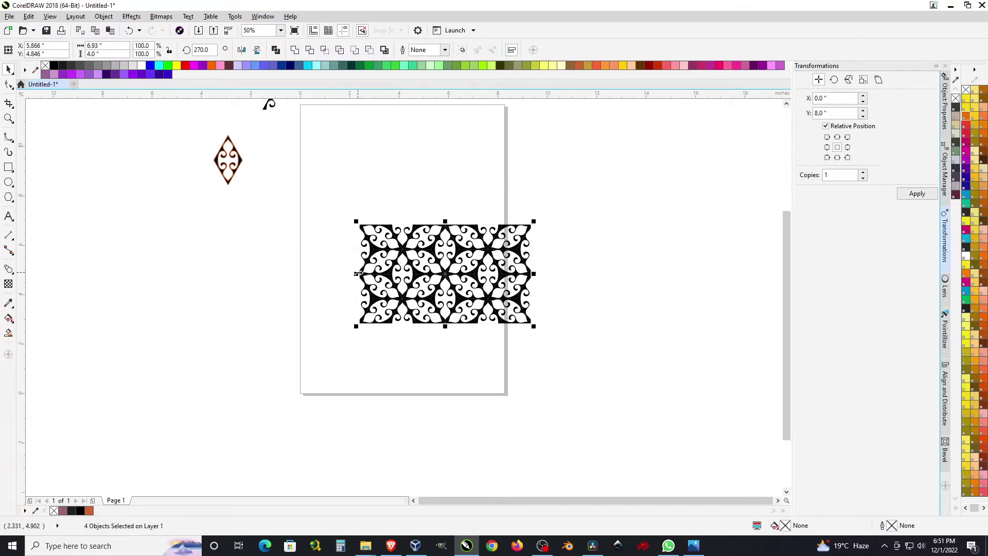
pyautogui.moveTo(519, 285); pyautogui.dragTo(702, 284)
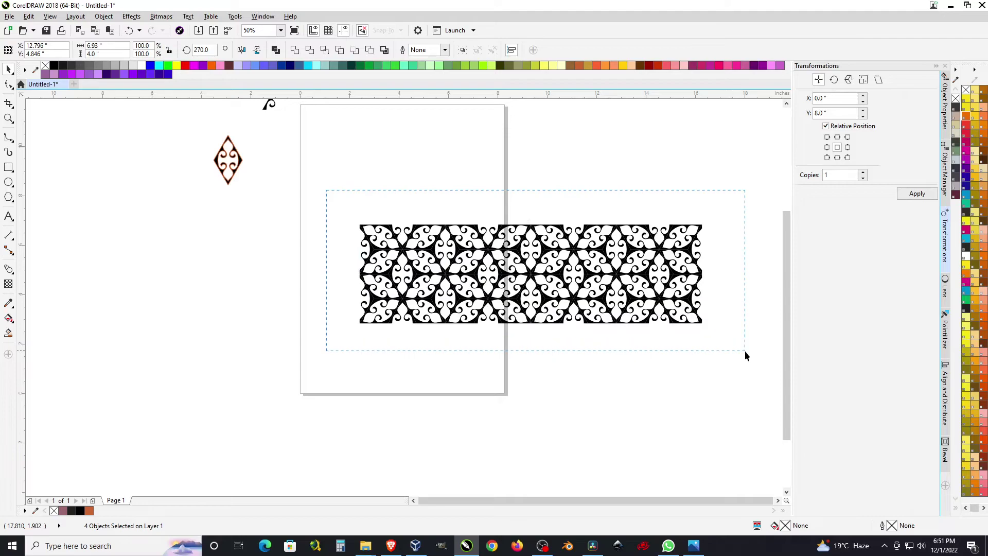
pyautogui.moveTo(324, 194); pyautogui.dragTo(745, 350)
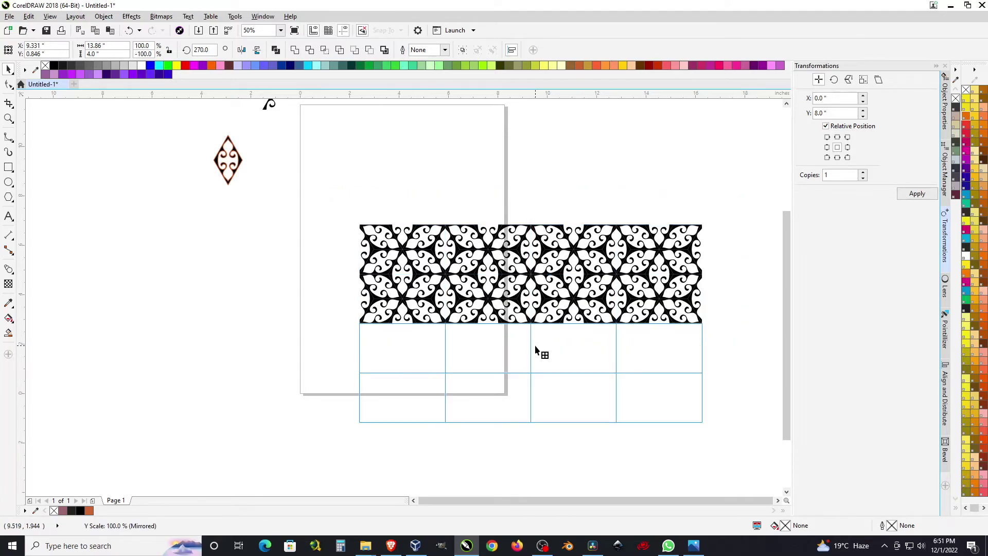
# - Keep adding mirrored copies below and right until the block becomes a large seamless field
pyautogui.moveTo(530, 221); pyautogui.dragTo(531, 420)
pyautogui.scroll(-1, 513, 323)
pyautogui.scroll(1, 513, 324)
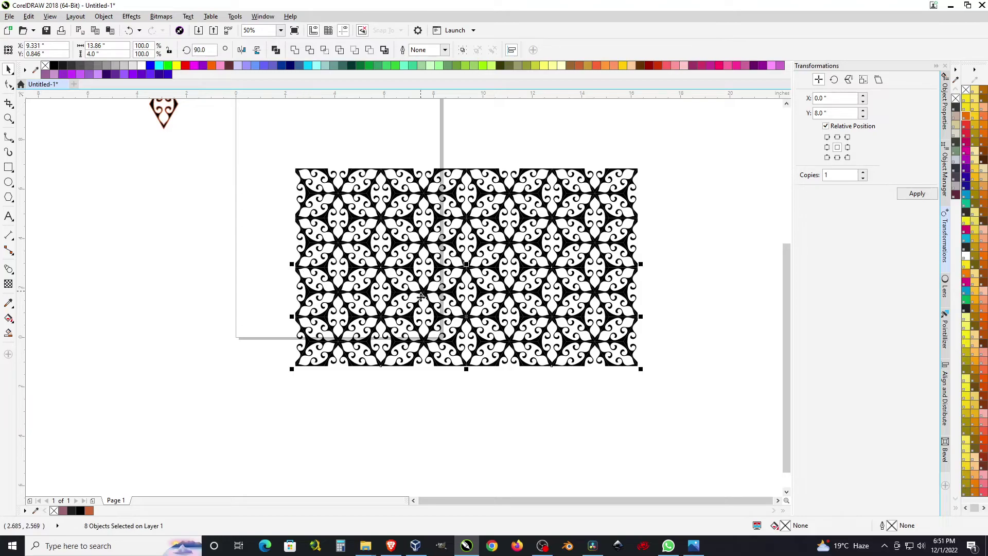
pyautogui.scroll(-1, 240, 210)
pyautogui.moveTo(249, 174); pyautogui.dragTo(470, 311)
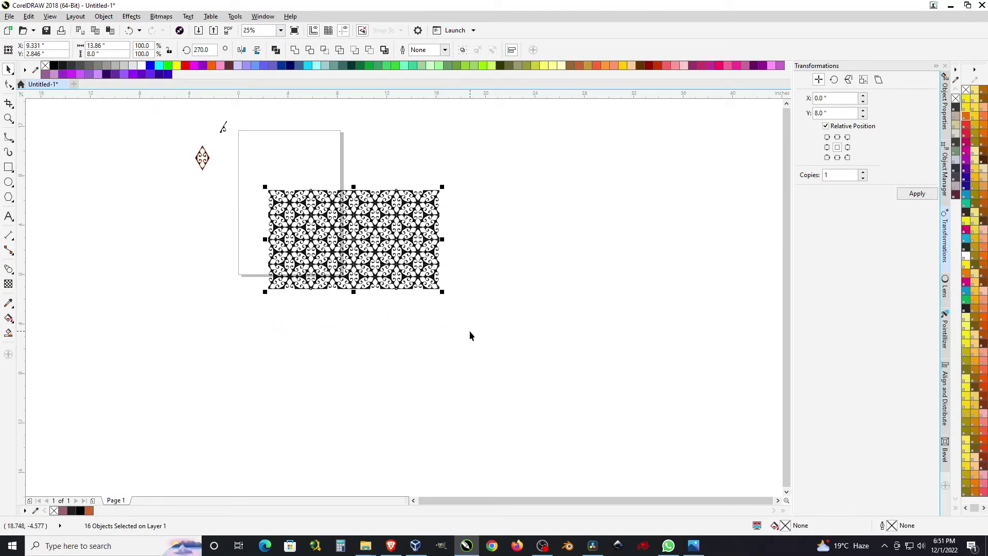
pyautogui.moveTo(264, 239)
pyautogui.mouseDown()
pyautogui.moveTo(479, 252)
pyautogui.moveTo(612, 239)
pyautogui.mouseUp()
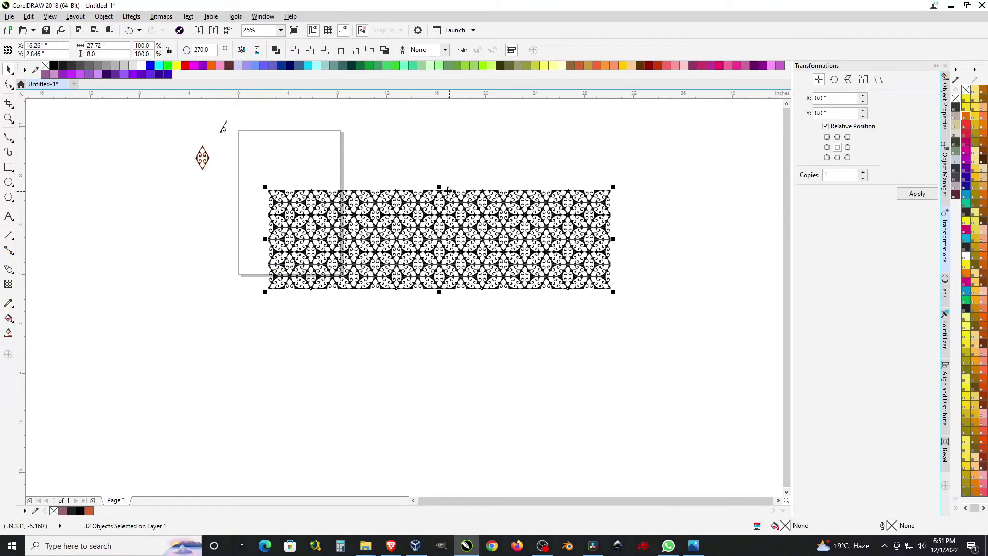
pyautogui.moveTo(438, 187); pyautogui.dragTo(461, 315)
pyautogui.click(643, 296)
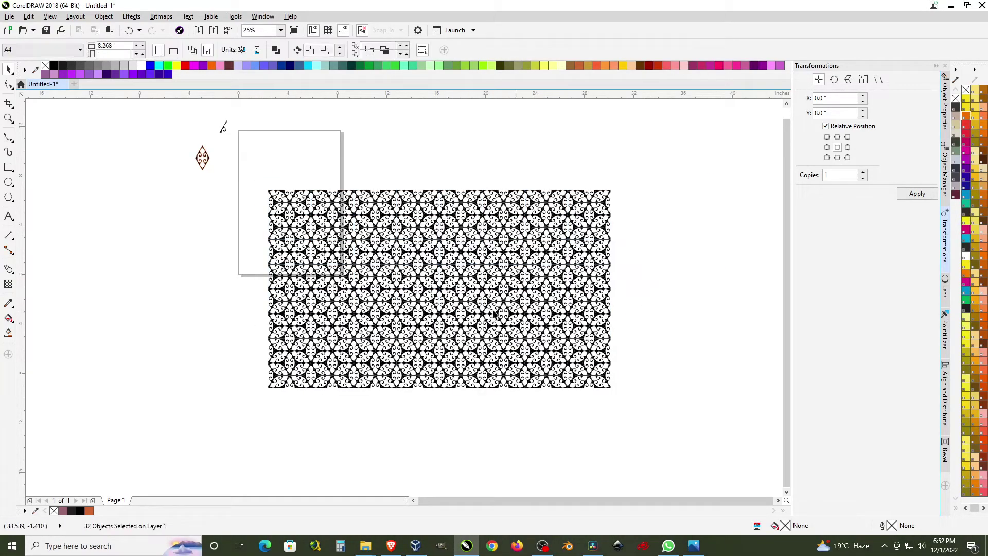
pyautogui.scroll(3, 583, 281)
pyautogui.scroll(3, 583, 280)
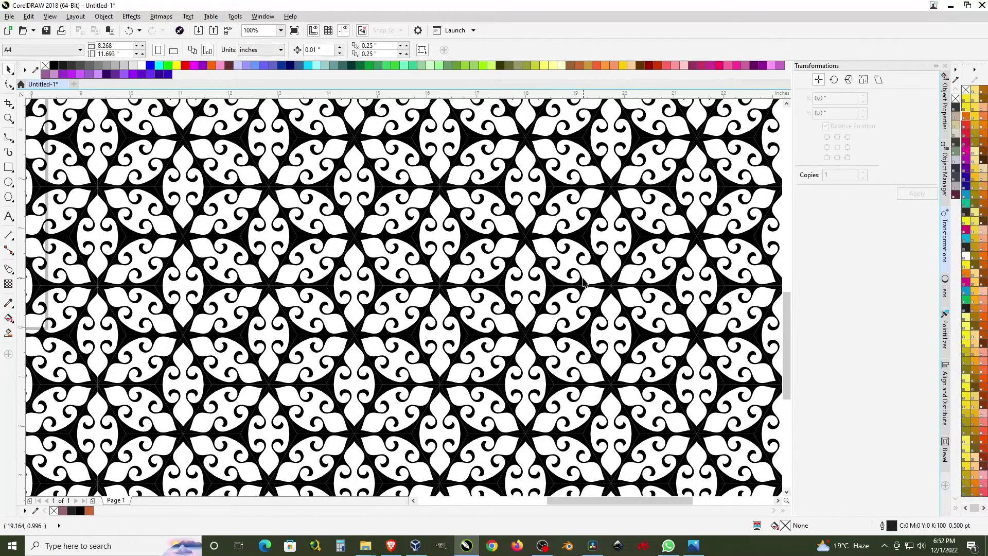
# - Preview the pattern full screen, then move the small swirl curve beside the diamond
pyautogui.press('F9')
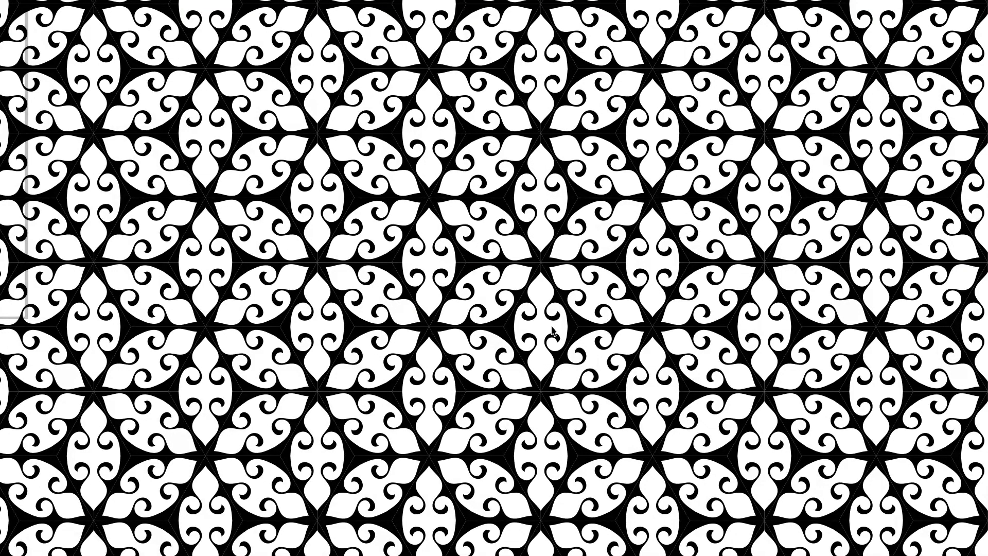
pyautogui.press('Escape')
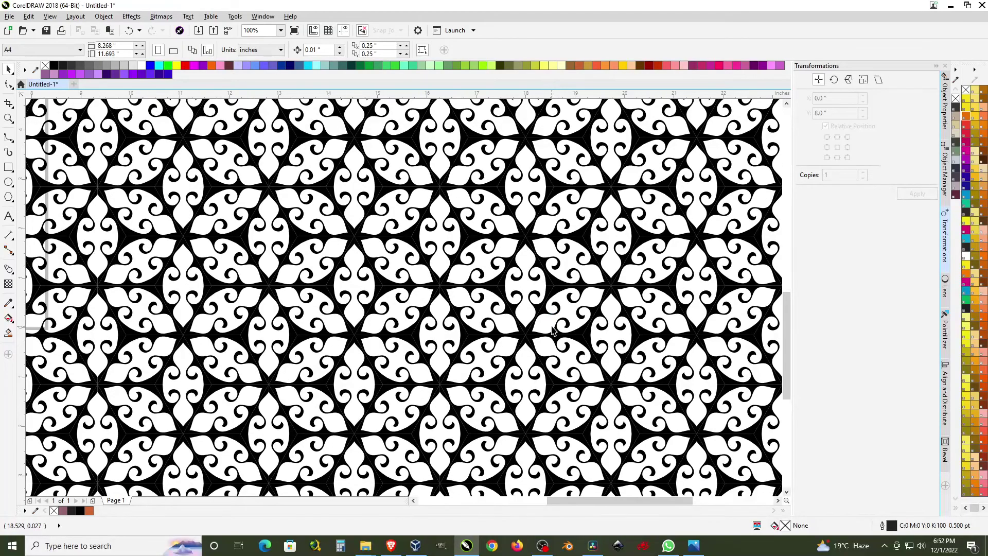
pyautogui.scroll(-2, 552, 330)
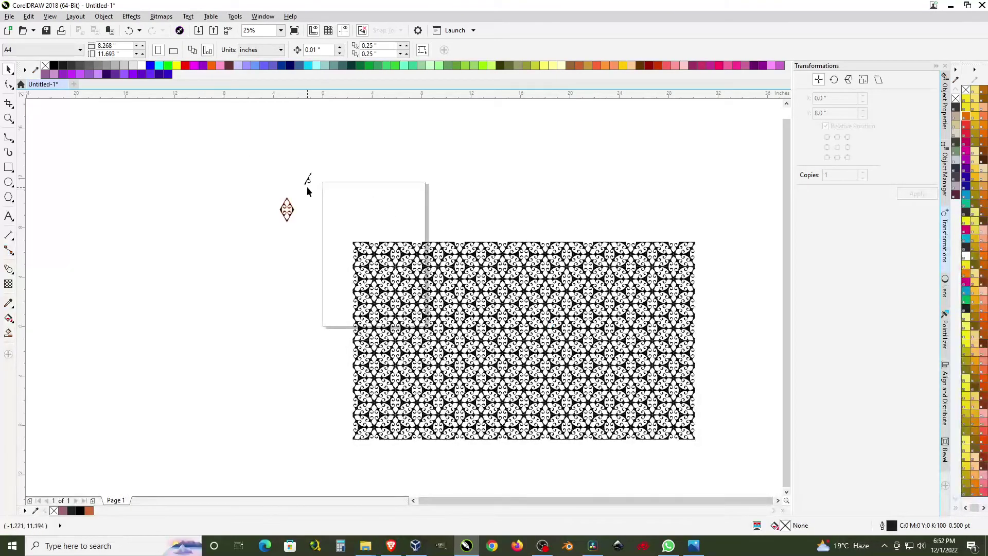
pyautogui.moveTo(307, 183); pyautogui.dragTo(333, 304)
pyautogui.scroll(3, 333, 303)
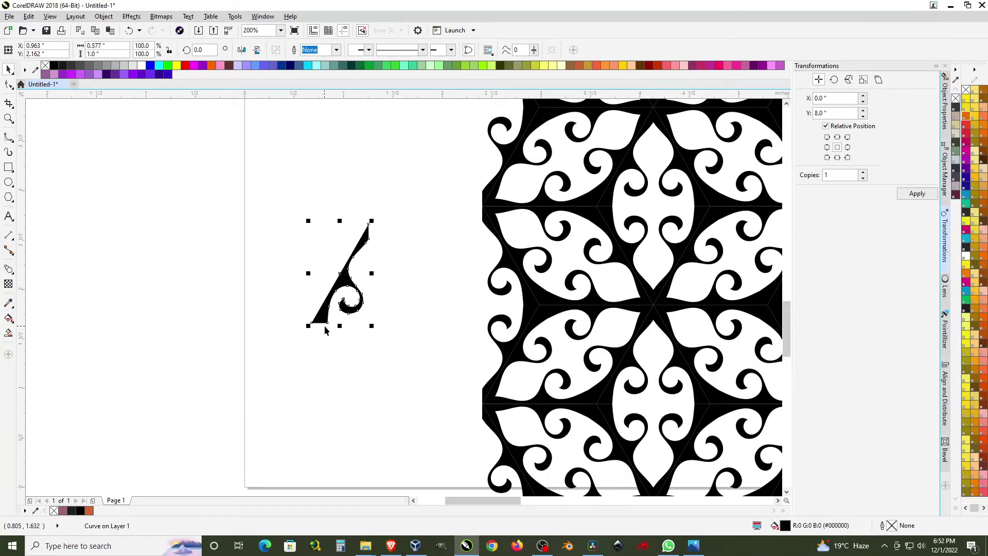
pyautogui.scroll(-1, 325, 326)
pyautogui.scroll(-2, 315, 282)
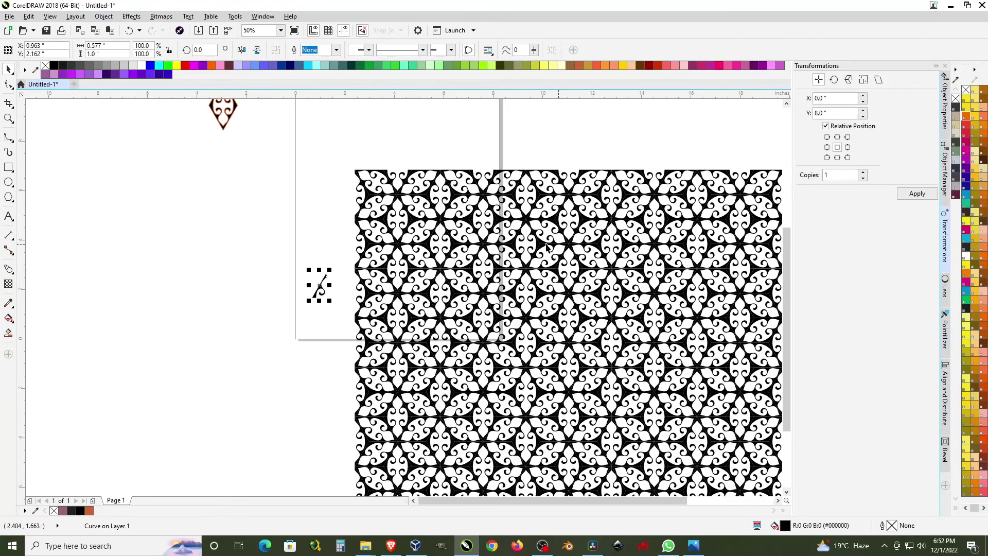
pyautogui.scroll(-1, 271, 242)
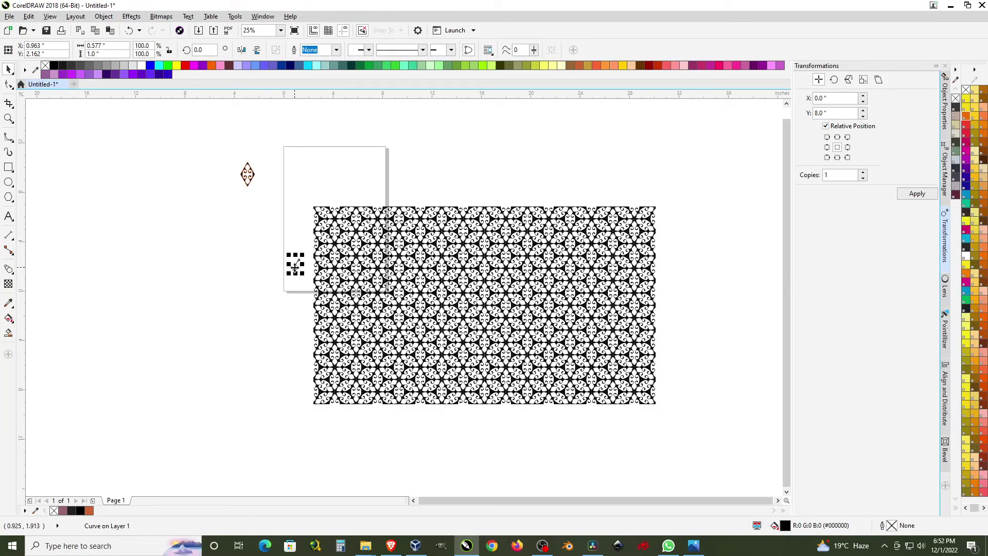
pyautogui.moveTo(296, 265); pyautogui.dragTo(227, 196)
pyautogui.moveTo(176, 148); pyautogui.dragTo(259, 251)
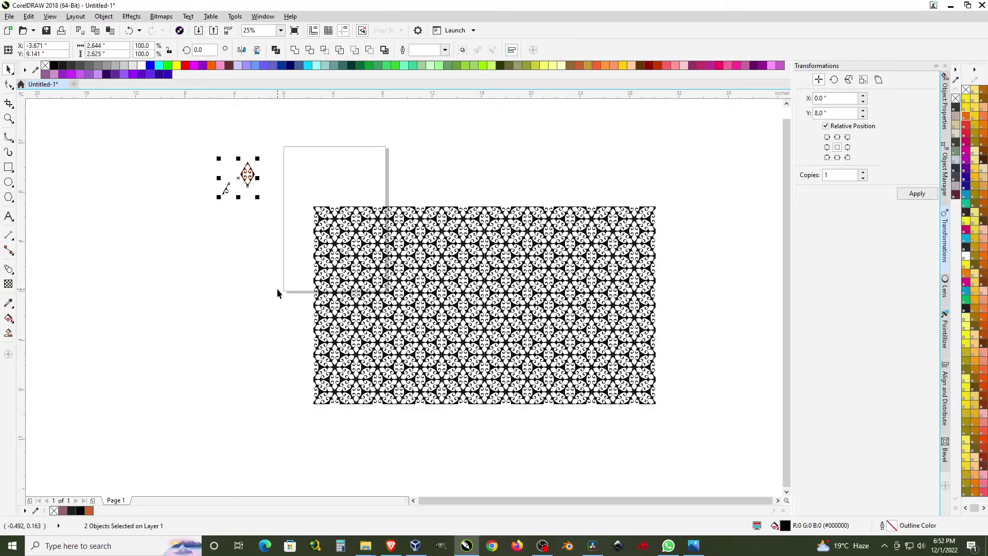
# - Group all 64 tiles and centre the group on the page
pyautogui.moveTo(288, 163); pyautogui.dragTo(717, 458)
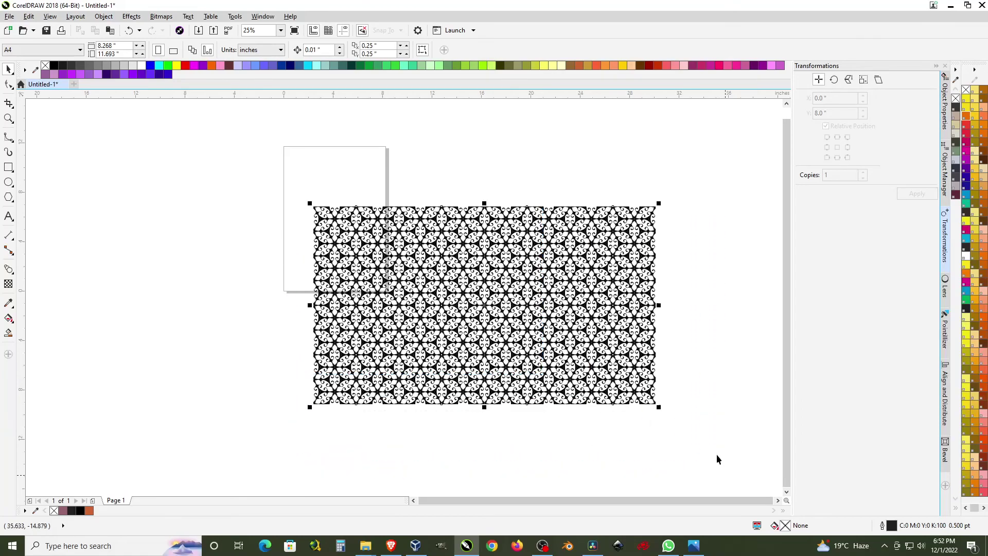
pyautogui.hotkey('ctrl', 'g')
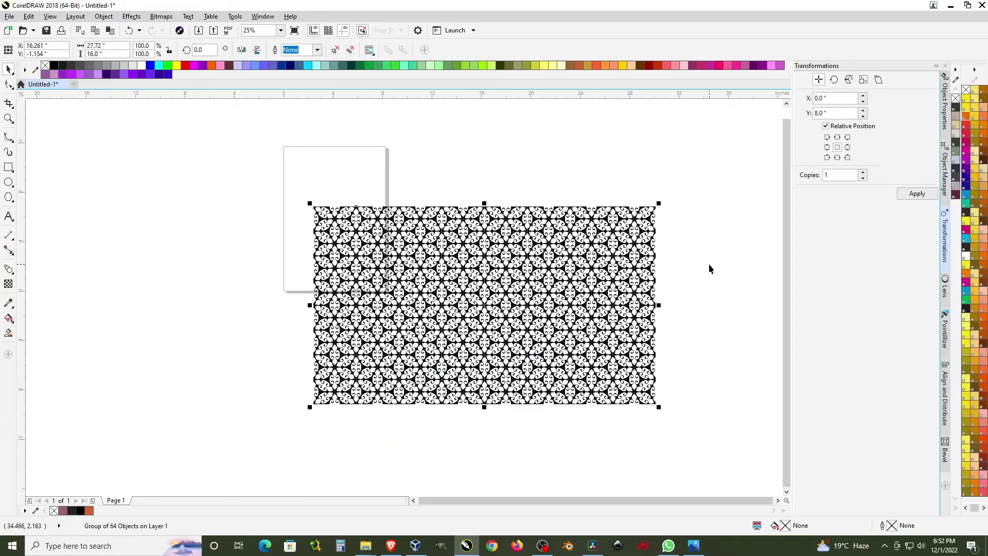
pyautogui.press('p')
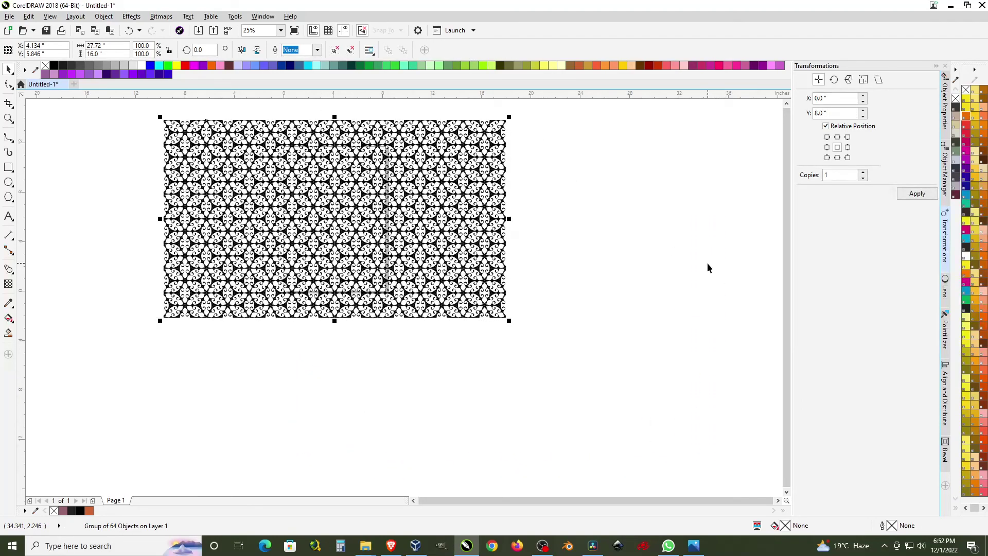